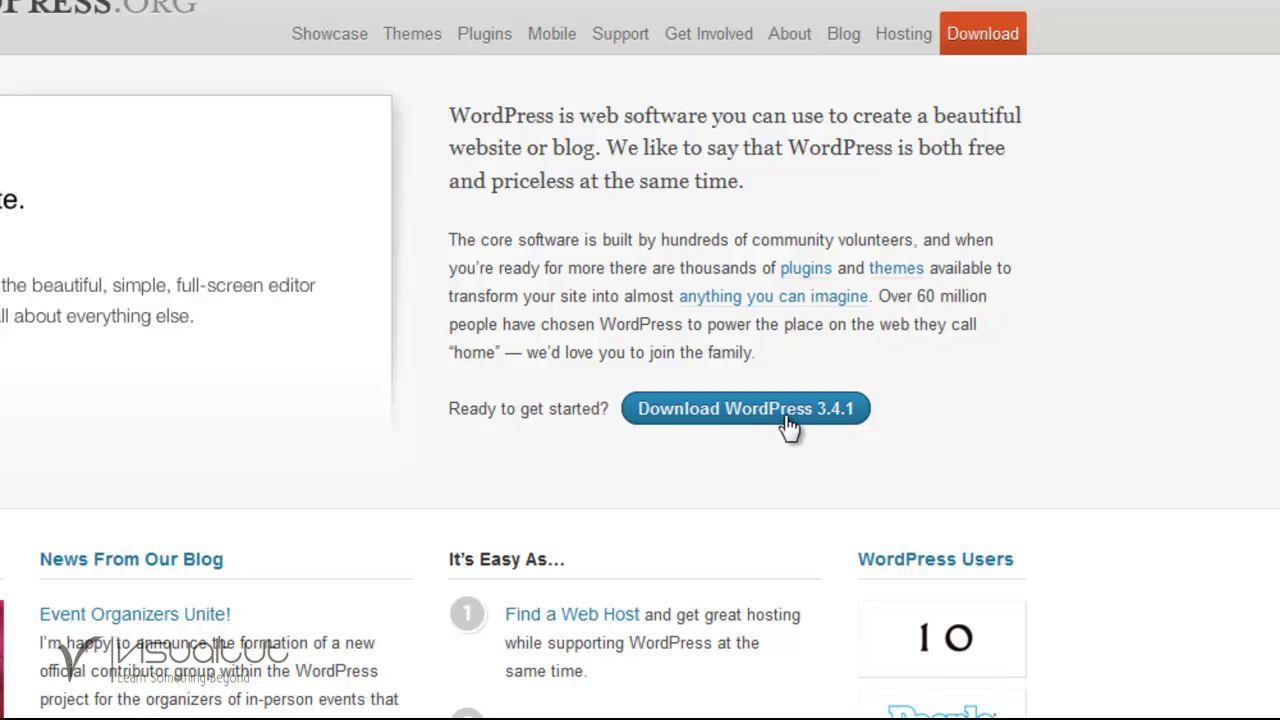
Download the WordPress 3.4.1 zip from wordpress.org and save it to the desktop.
{"action": "left_click", "coordinate": [789, 428]}
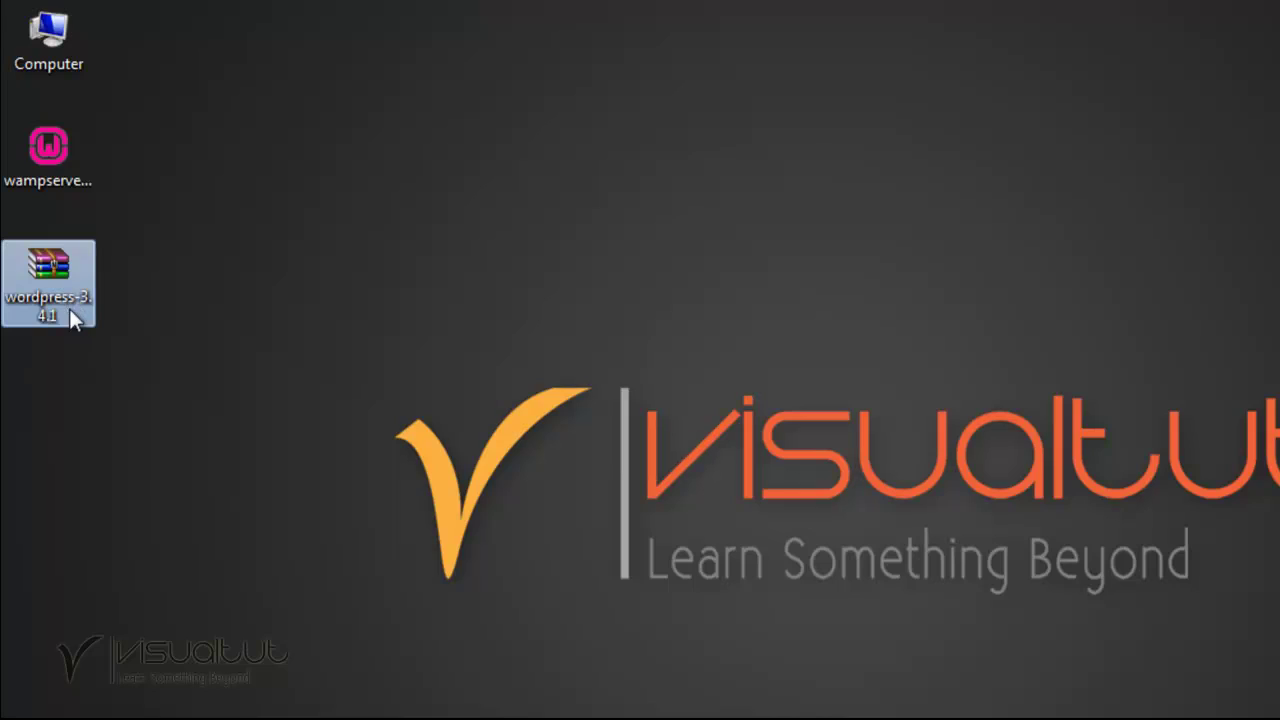
Launch the WampServer installer from the desktop and move past its welcome page.
{"action": "left_click", "coordinate": [46, 185]}
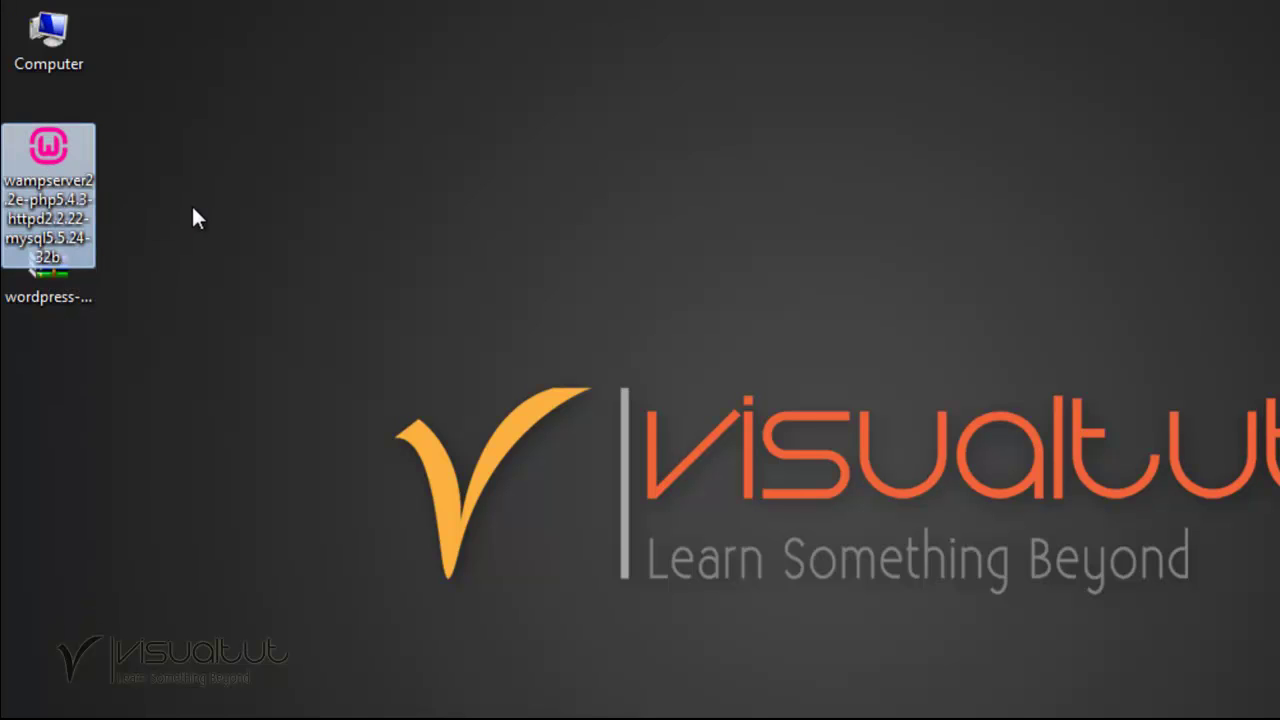
{"action": "left_click", "coordinate": [140, 230]}
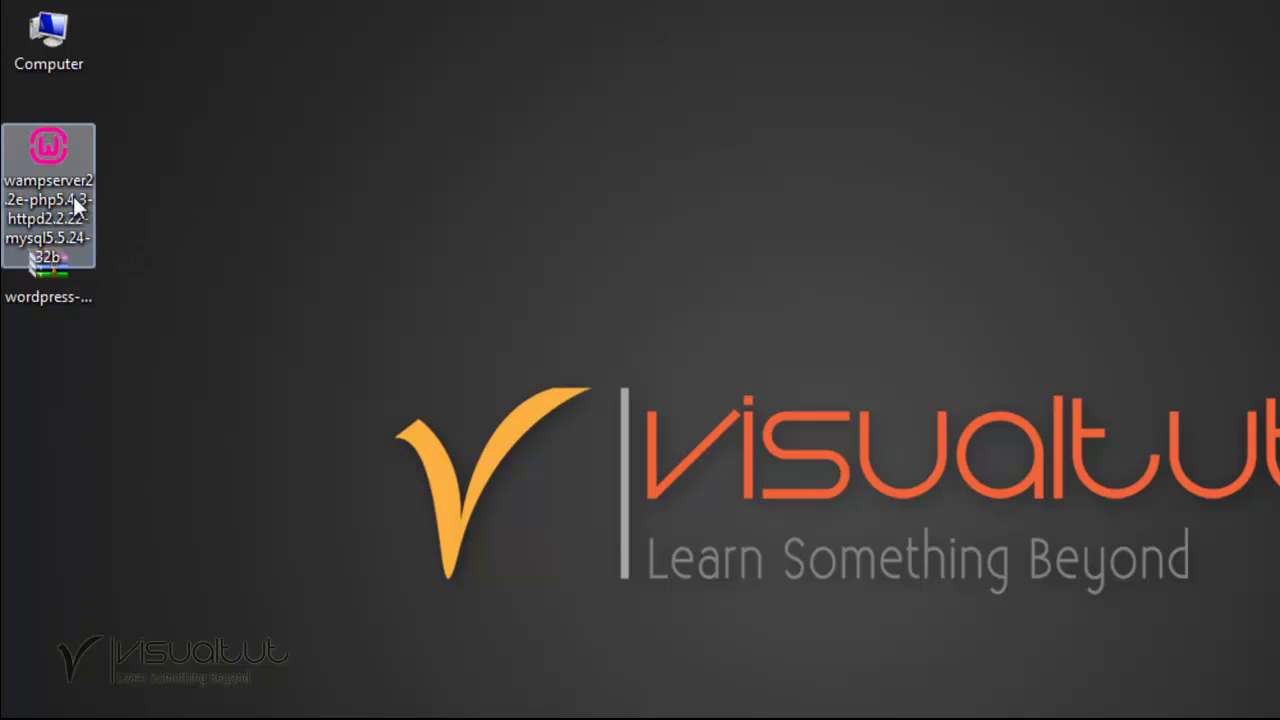
{"action": "left_click", "coordinate": [43, 198]}
{"action": "double_click", "coordinate": [44, 166]}
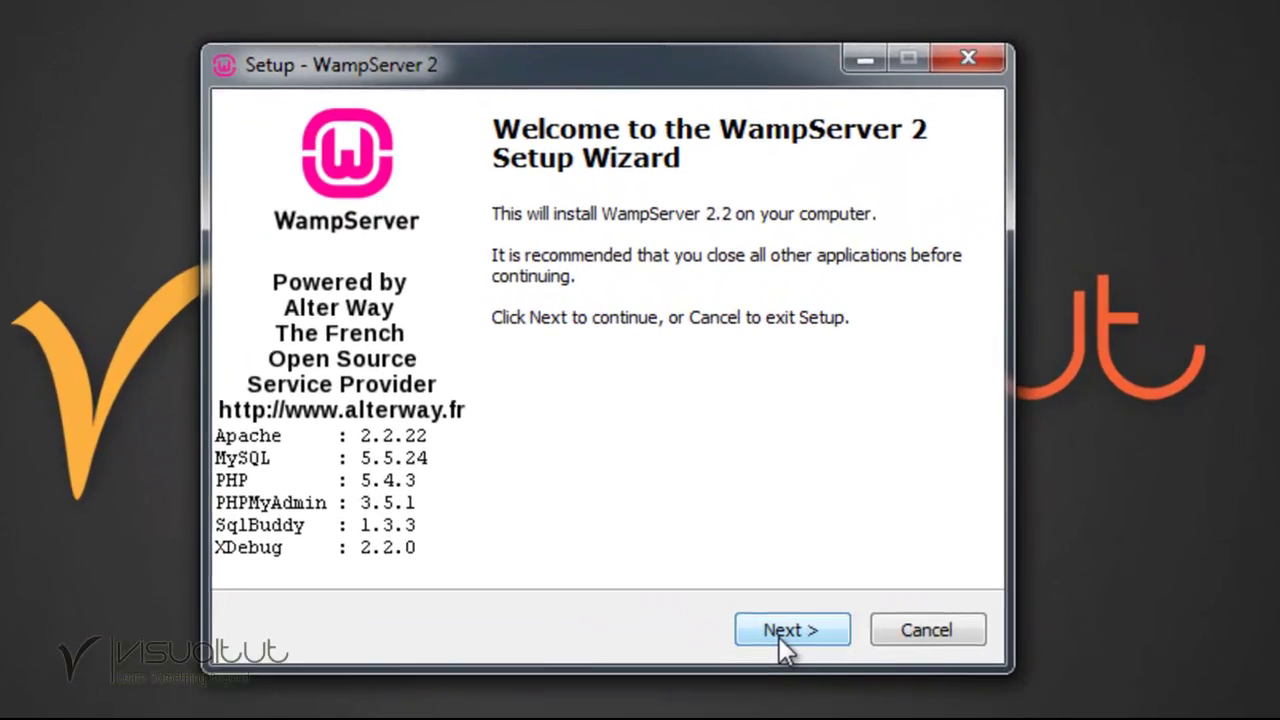
{"action": "left_click", "coordinate": [750, 527]}
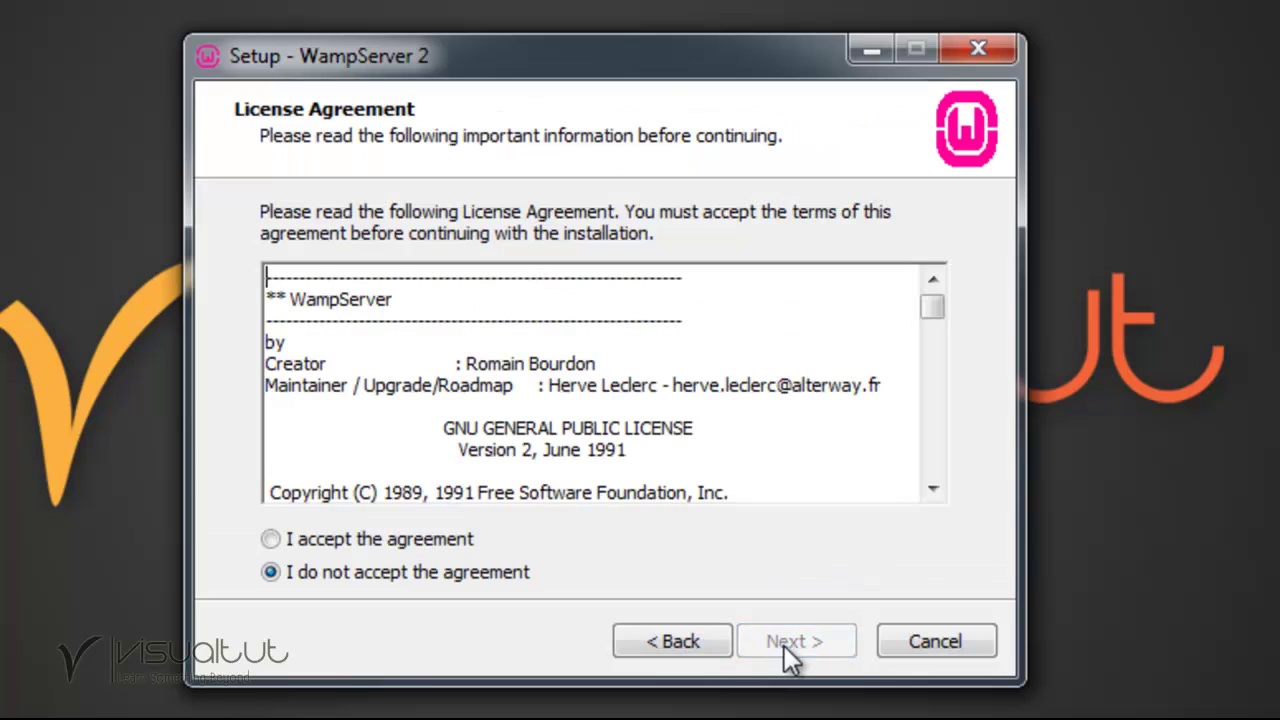
Accept the licence and keep c:\wamp with a desktop icon, reaching Ready to Install.
{"action": "left_click", "coordinate": [270, 539]}
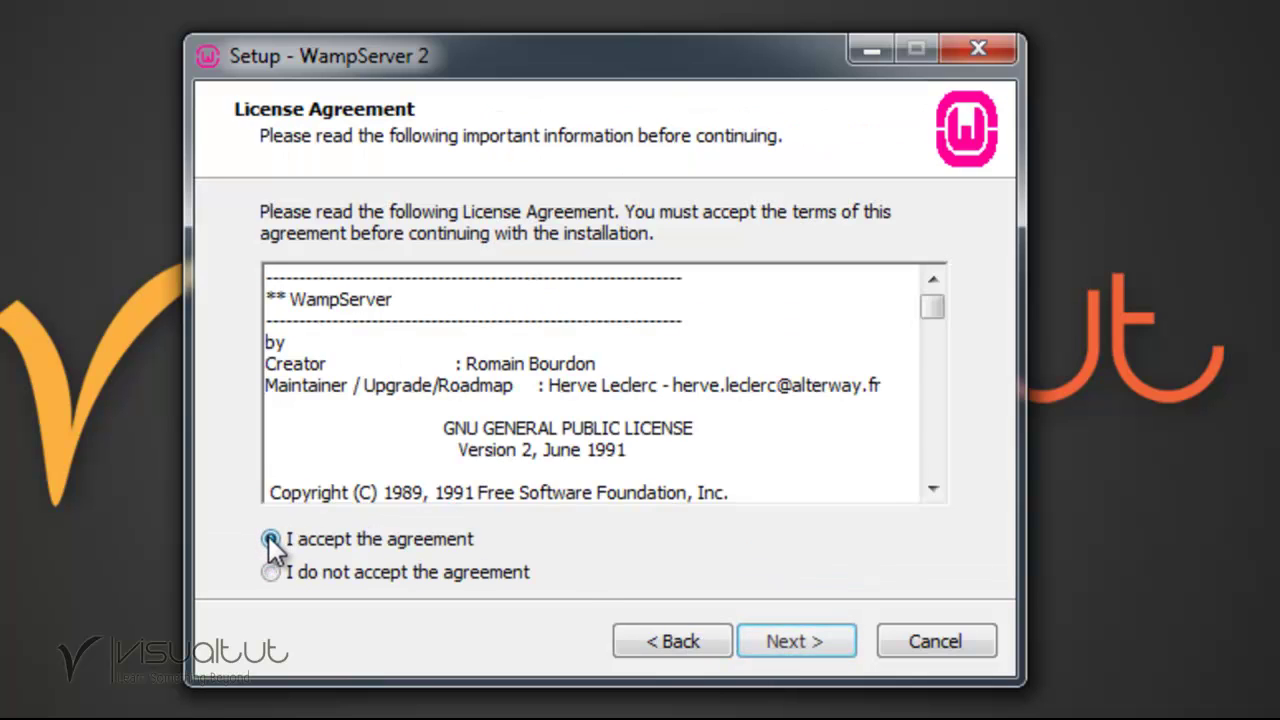
{"action": "left_click", "coordinate": [827, 642]}
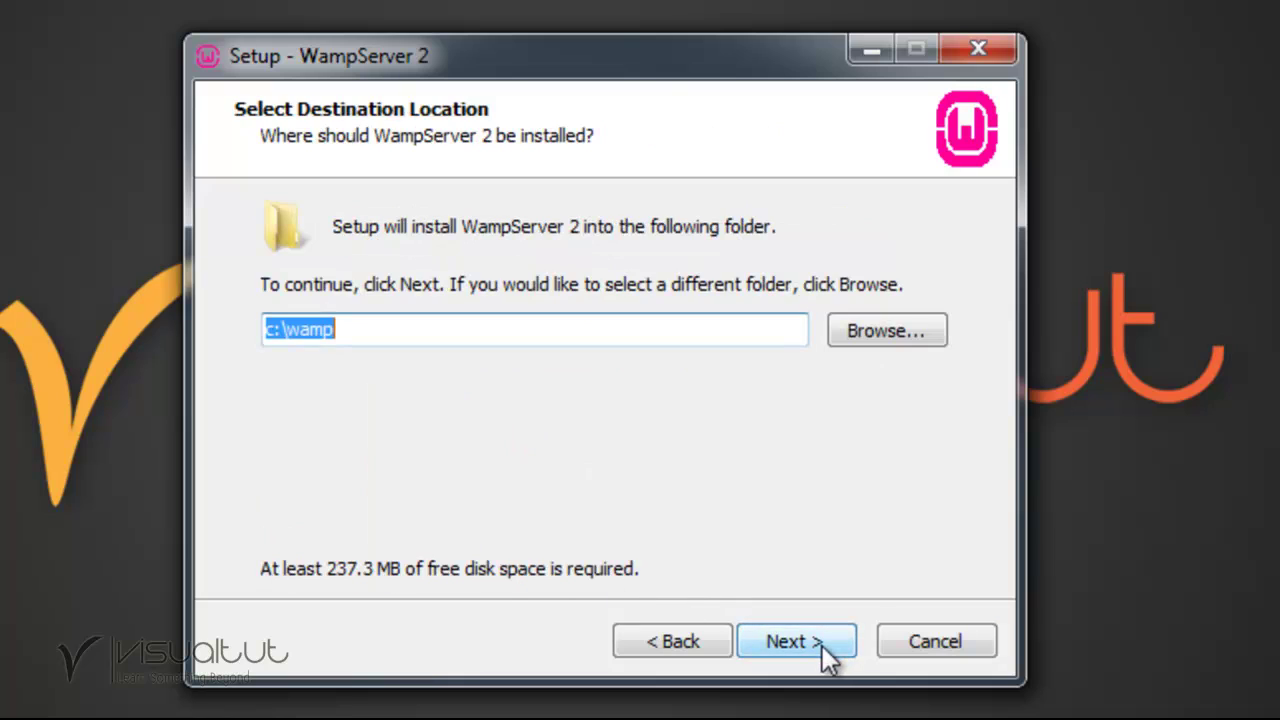
{"action": "left_click", "coordinate": [359, 333]}
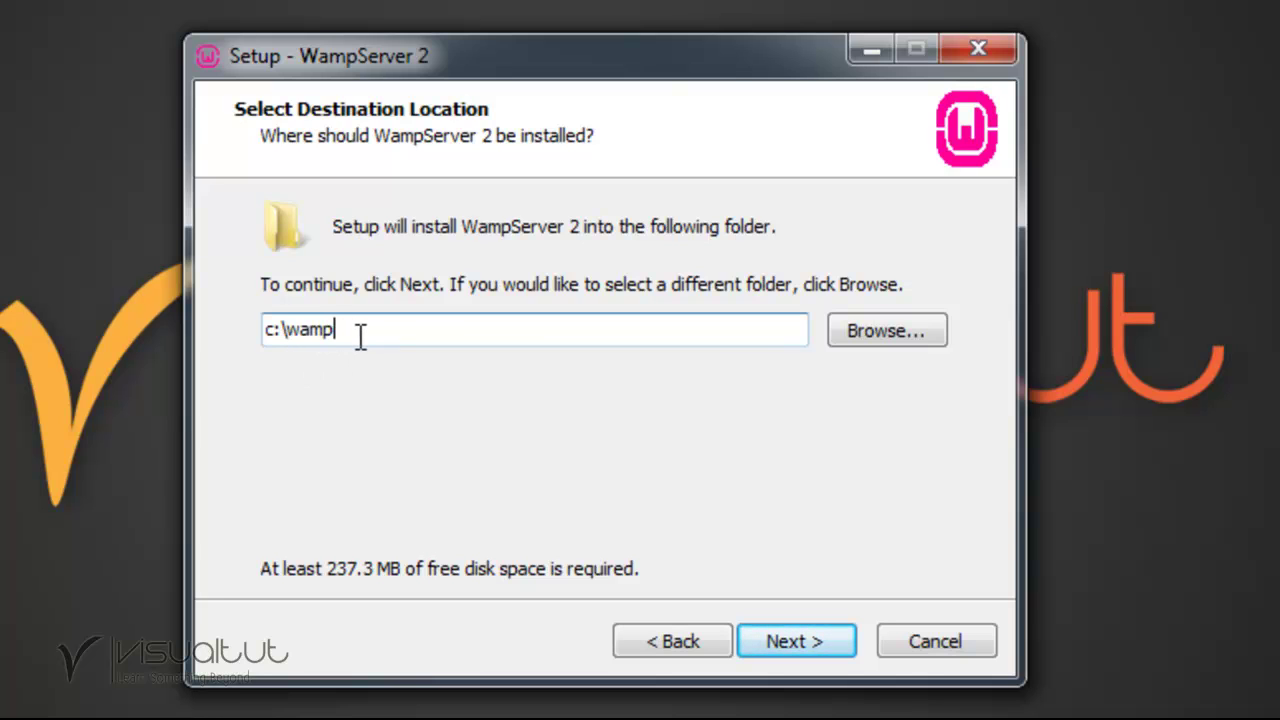
{"action": "left_click", "coordinate": [837, 644]}
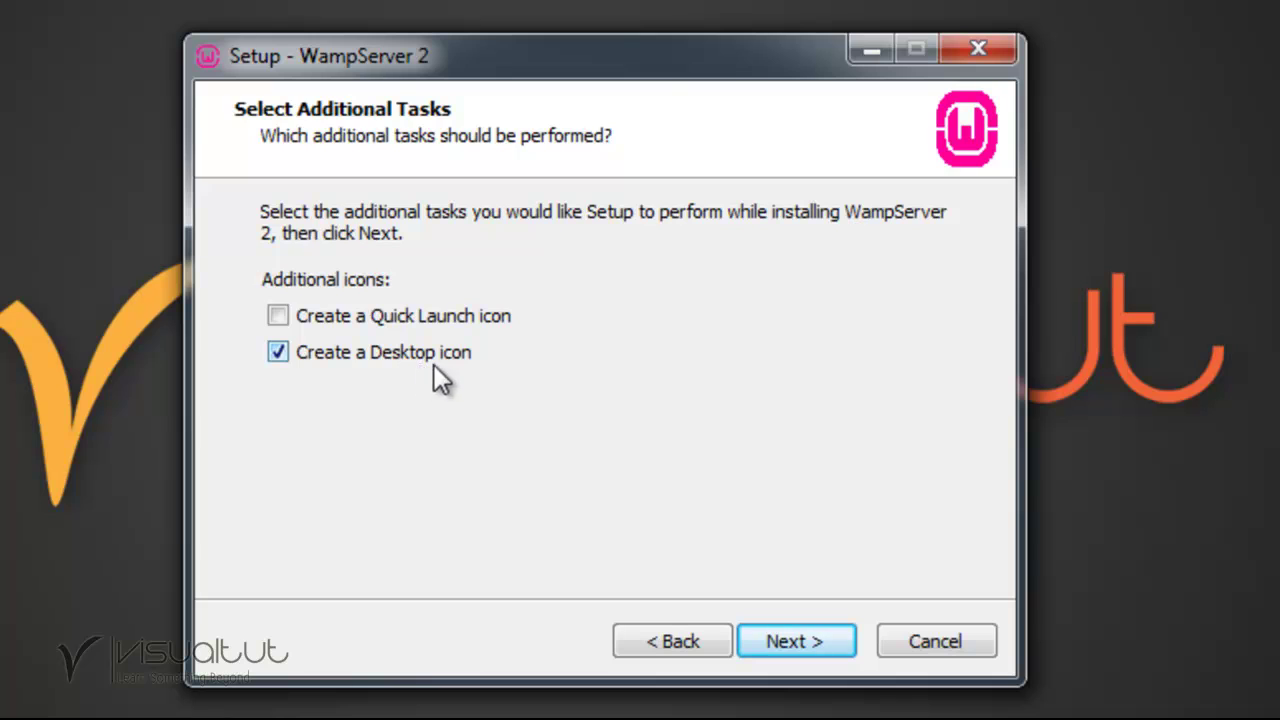
{"action": "left_click", "coordinate": [803, 643]}
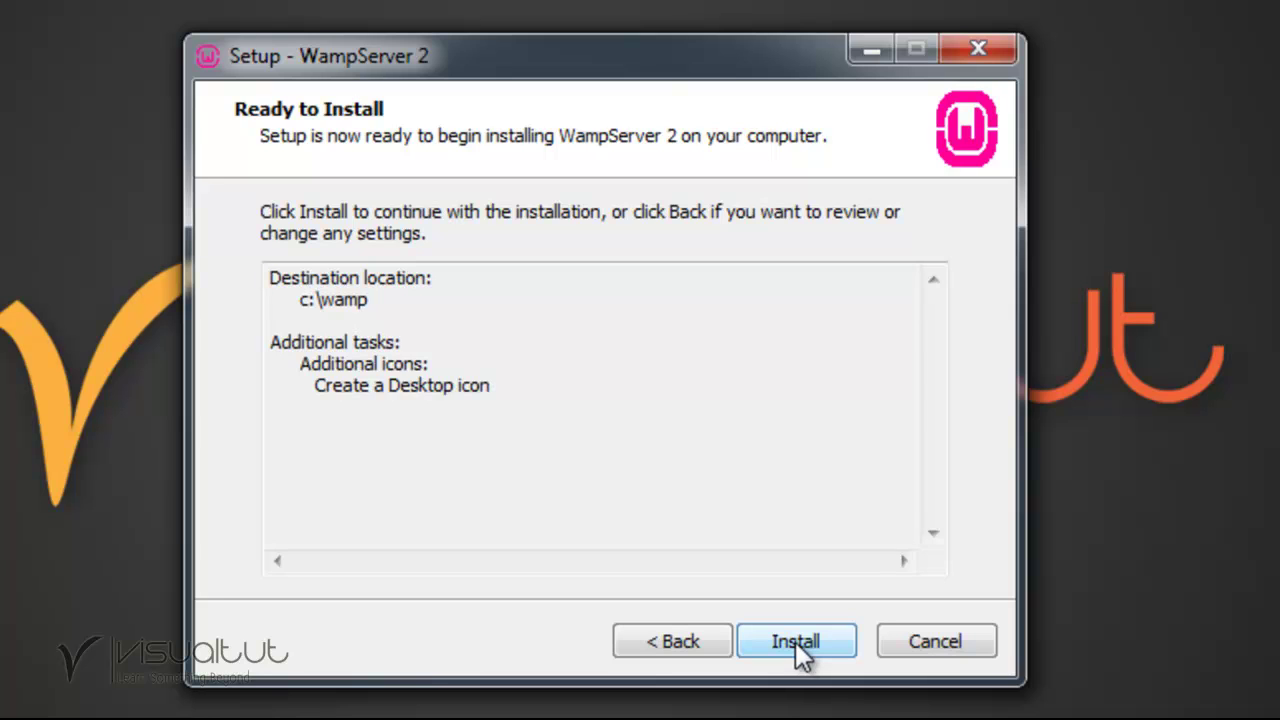
Install WampServer 2 with Firefox as default browser and default PHP mail settings, then launch it.
{"action": "left_click", "coordinate": [795, 641]}
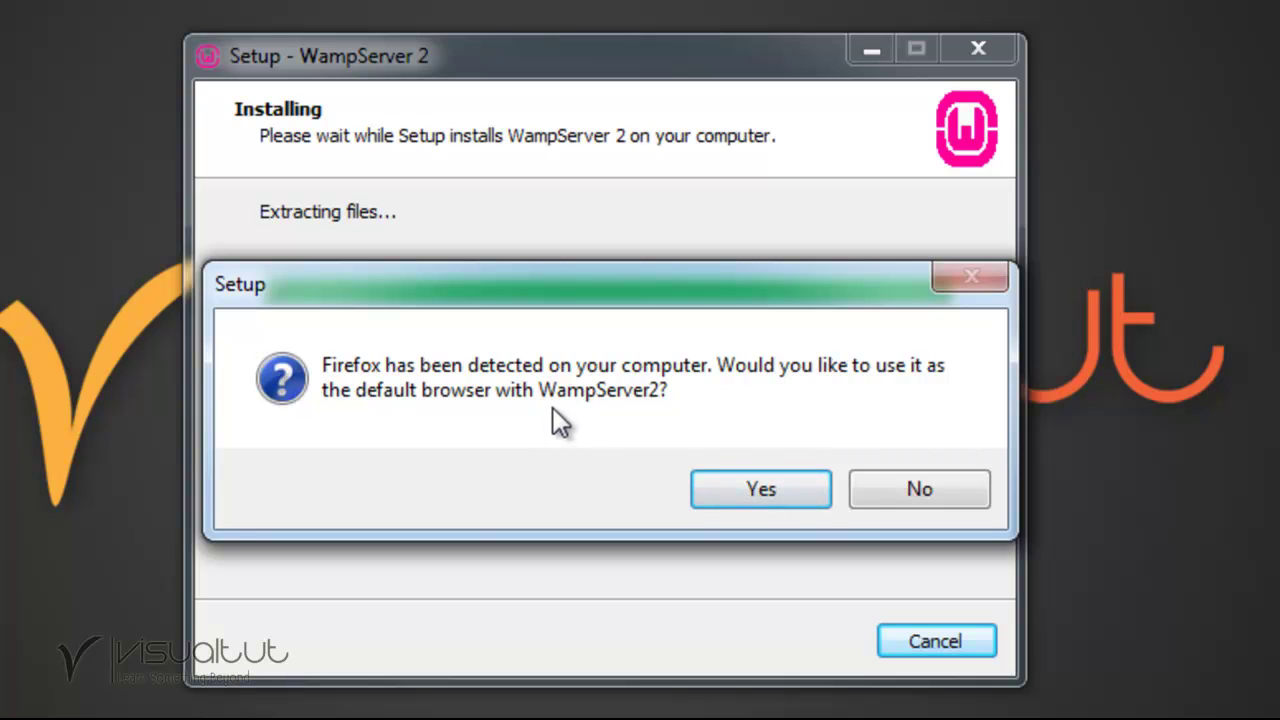
{"action": "left_click", "coordinate": [762, 480]}
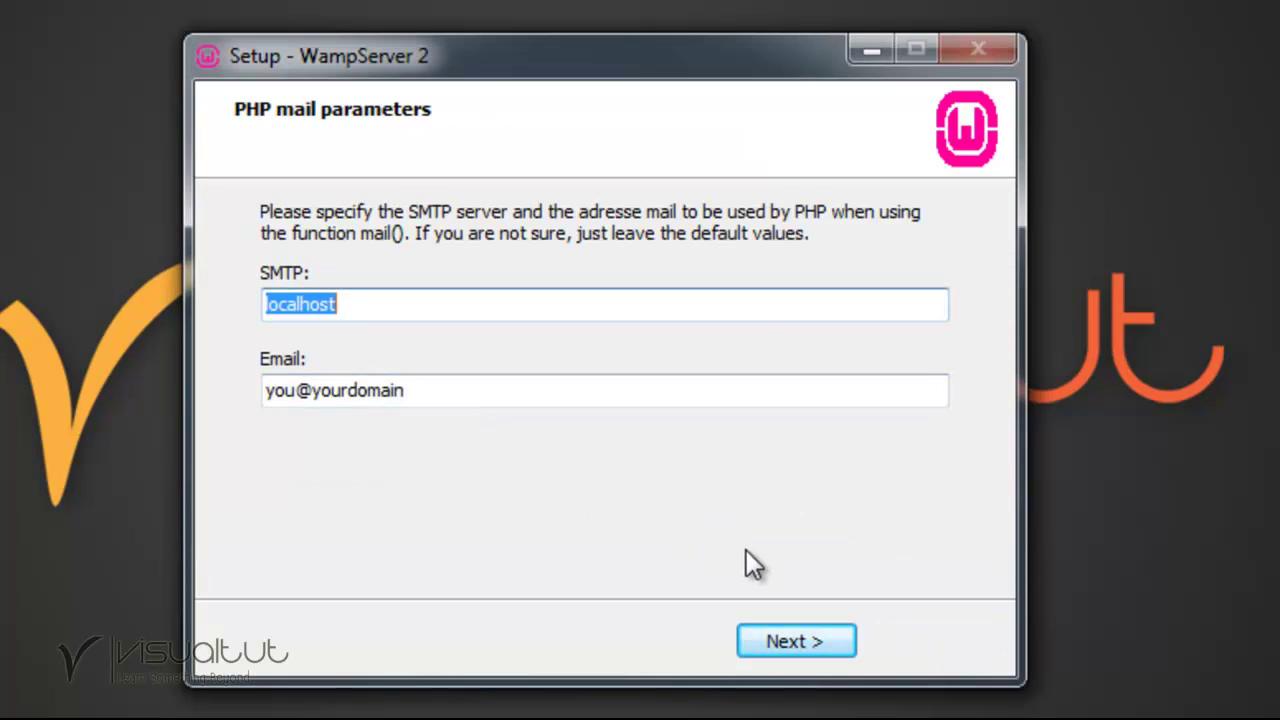
{"action": "left_click", "coordinate": [820, 642]}
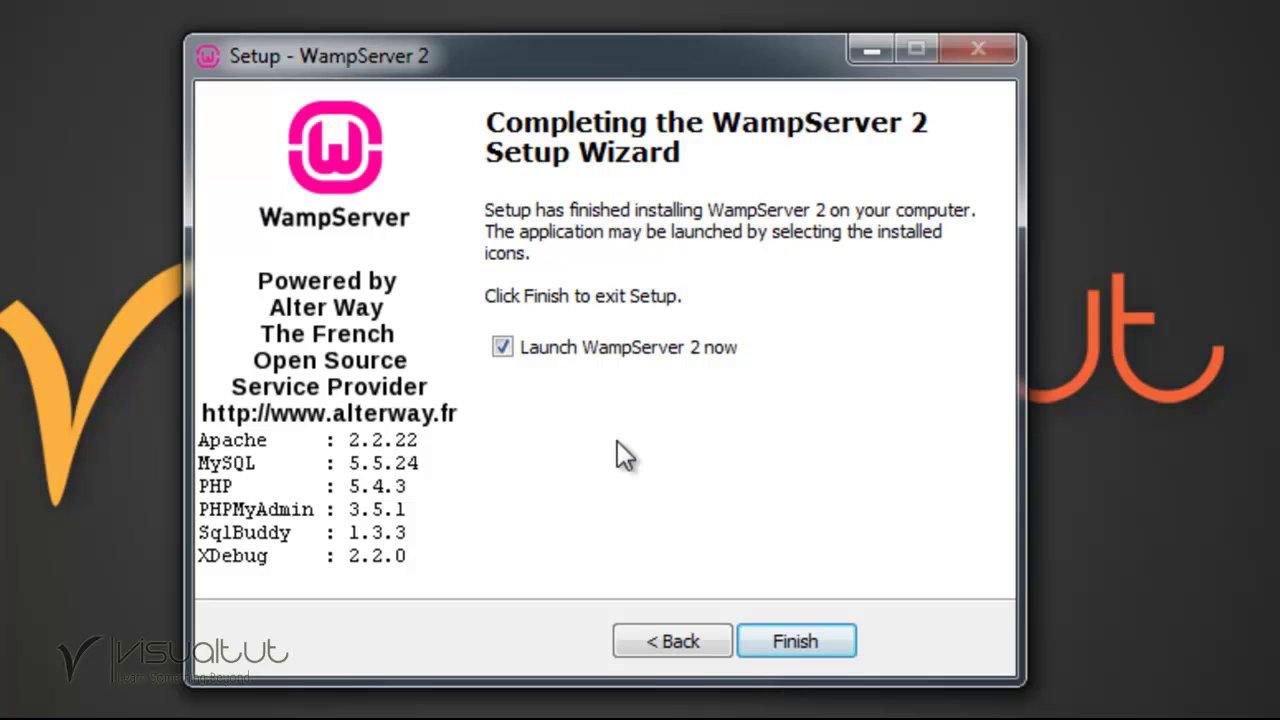
{"action": "left_click", "coordinate": [805, 642]}
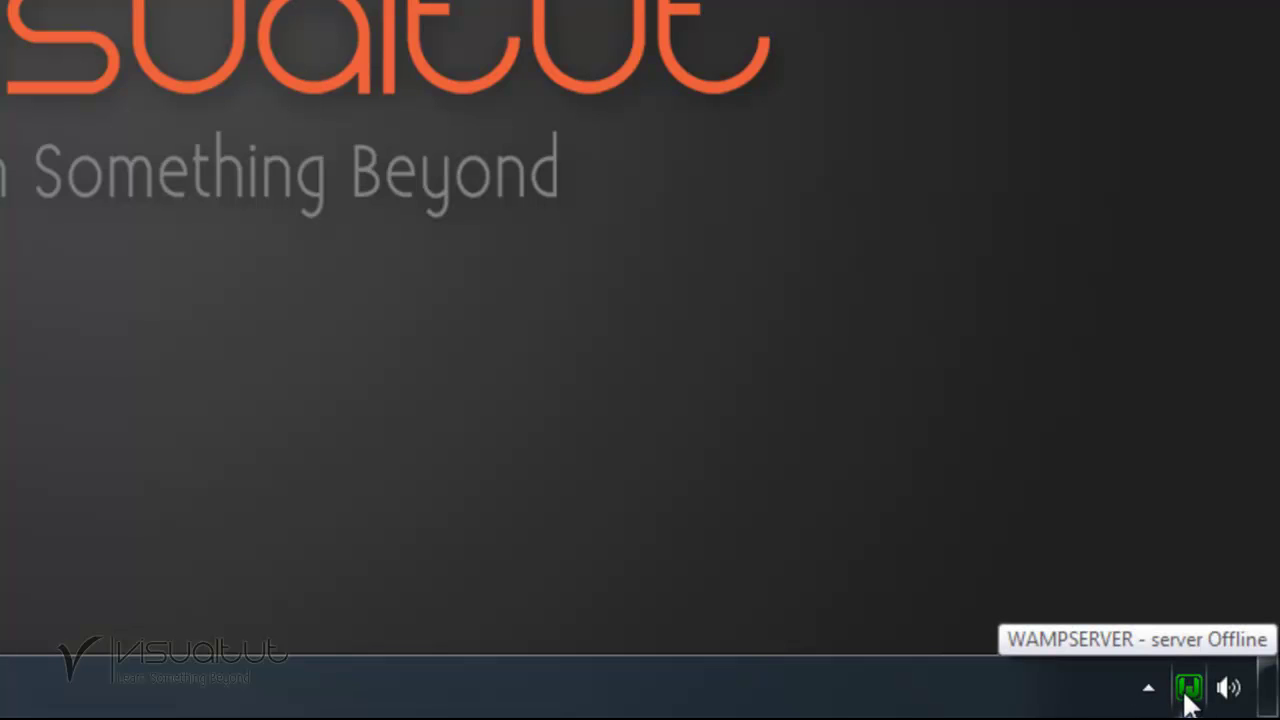
Open Localhost from the WampServer tray menu and review the Apache, PHP and MySQL versions.
{"action": "left_click", "coordinate": [1188, 690]}
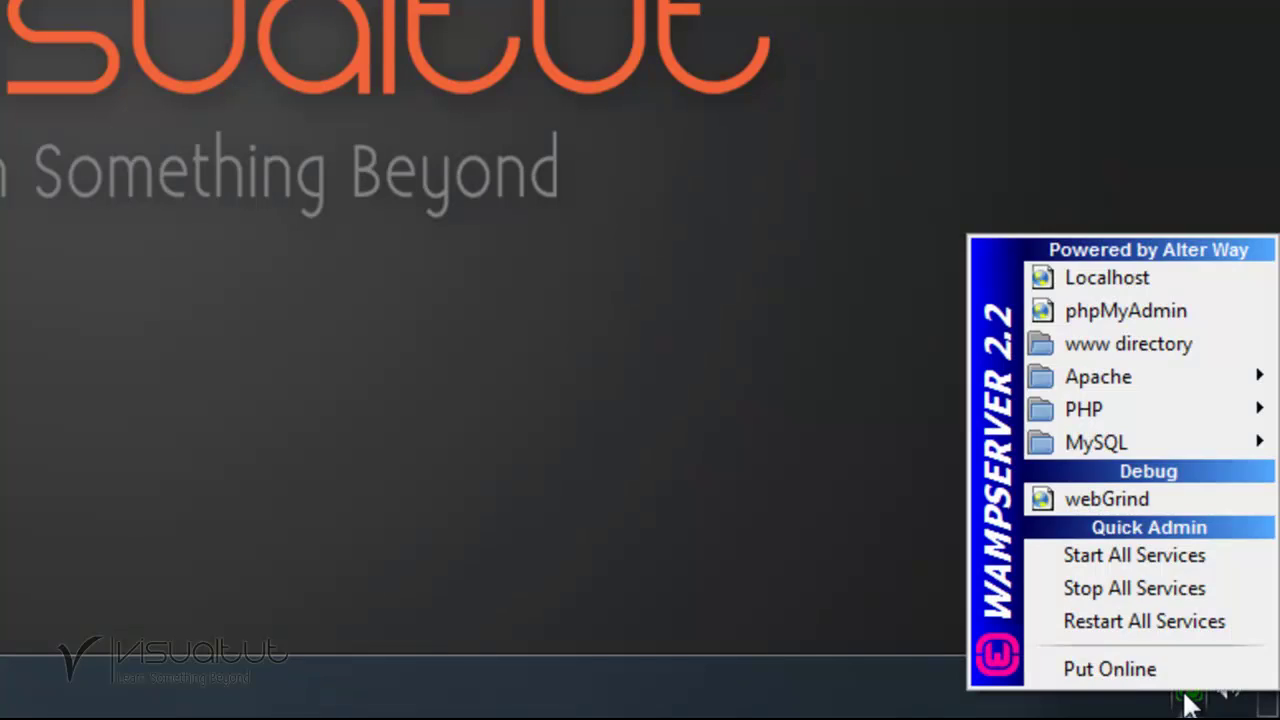
{"action": "left_click", "coordinate": [1160, 278]}
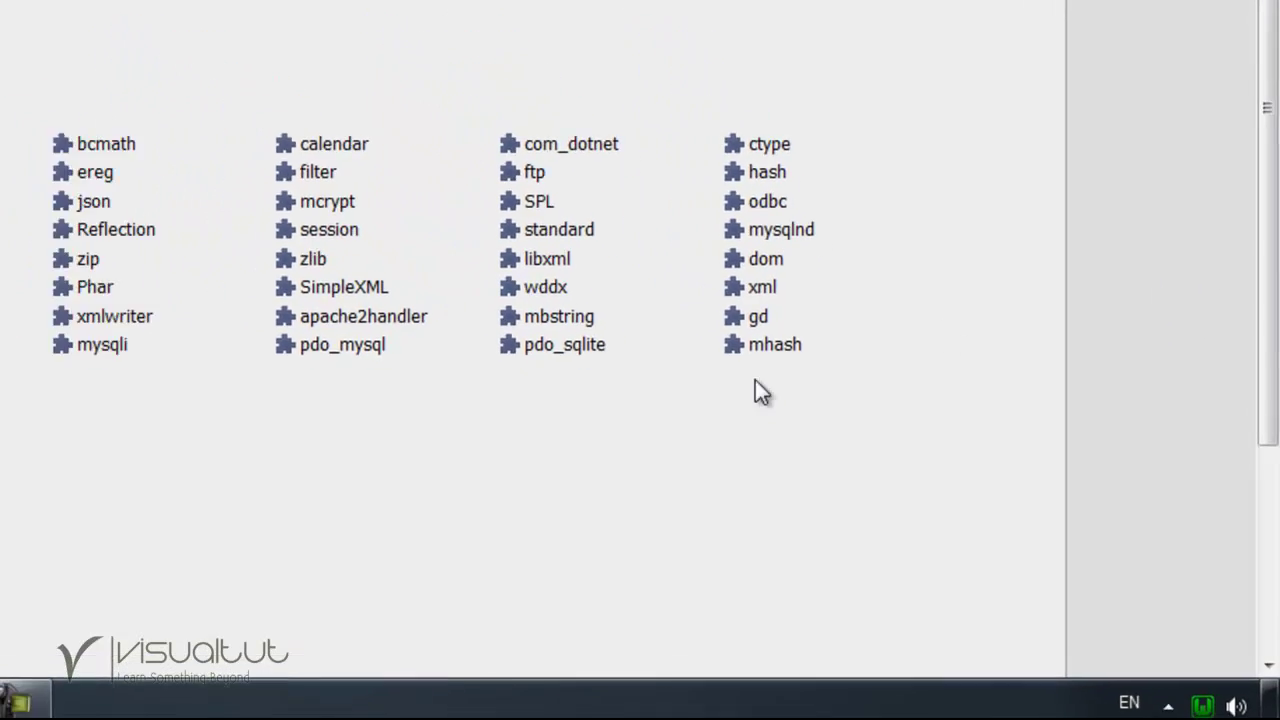
{"action": "scroll", "coordinate": [688, 372], "scroll_direction": "down", "scroll_amount": 1}
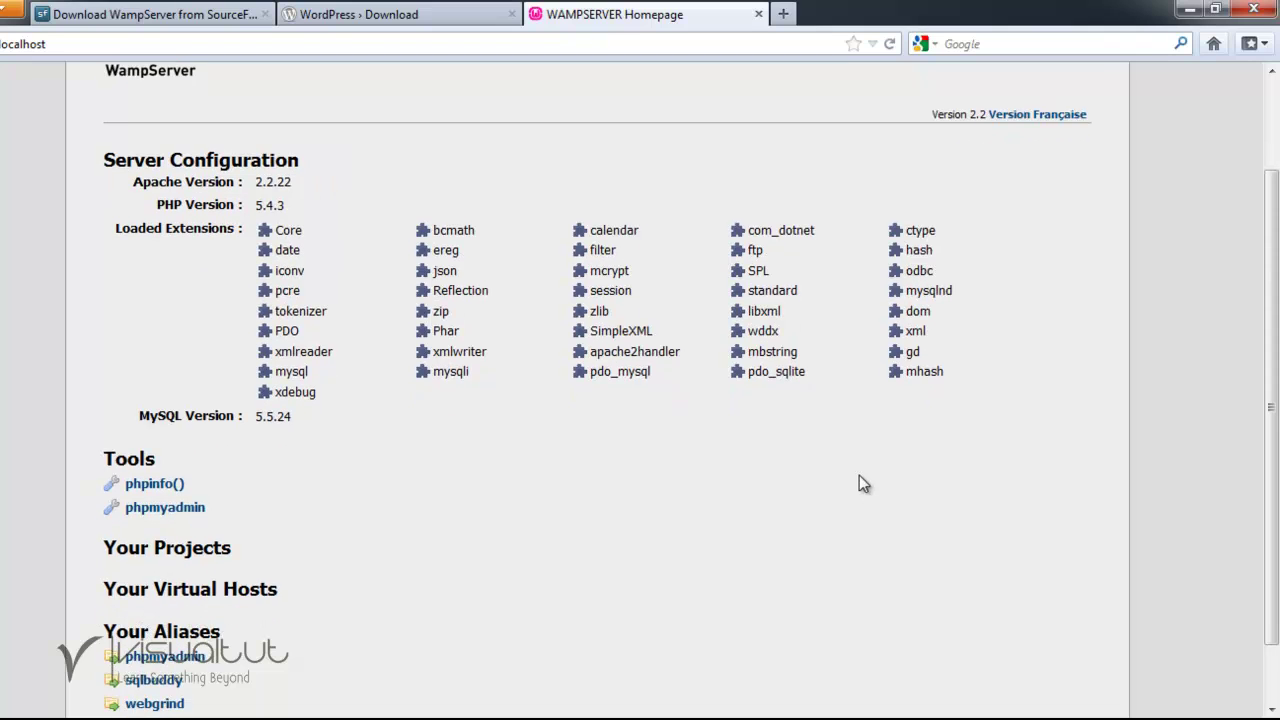
{"action": "scroll", "coordinate": [859, 475], "scroll_direction": "up", "scroll_amount": 1}
{"action": "scroll", "coordinate": [859, 474], "scroll_direction": "down", "scroll_amount": 2}
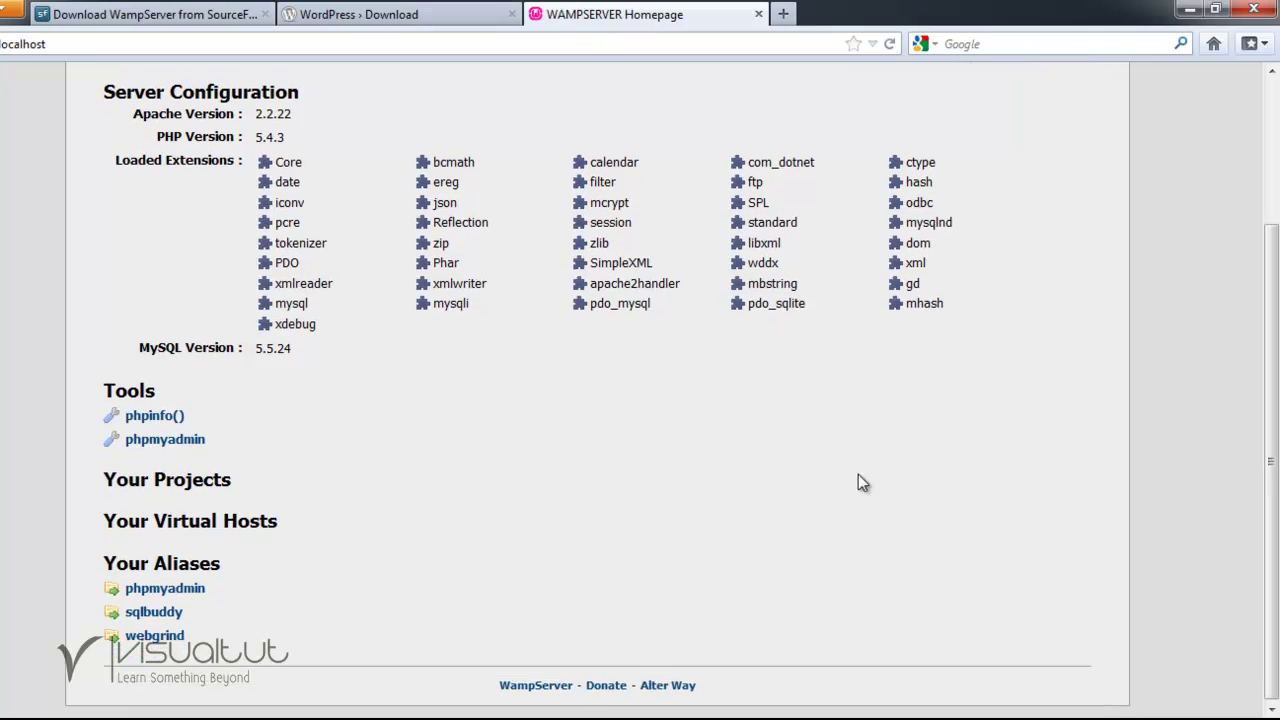
Create a new database named pixcelworks from phpMyAdmin's Databases tab.
{"action": "left_click", "coordinate": [166, 446]}
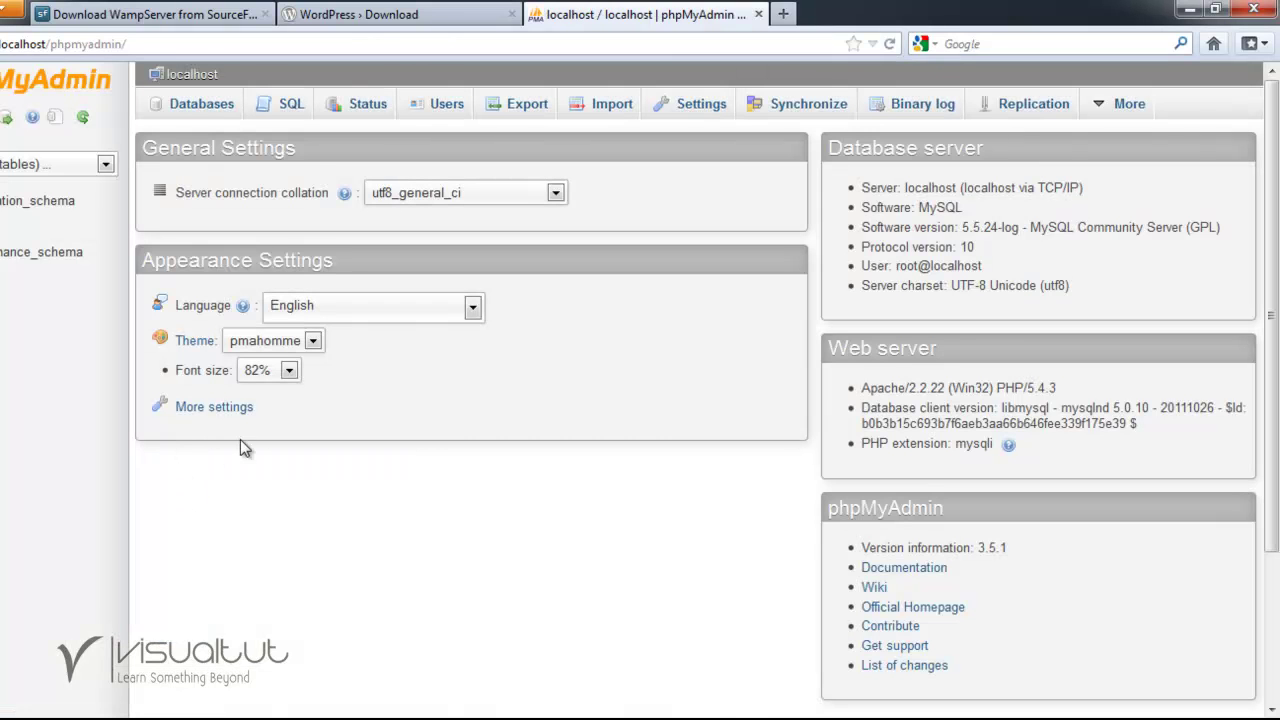
{"action": "left_click", "coordinate": [198, 108]}
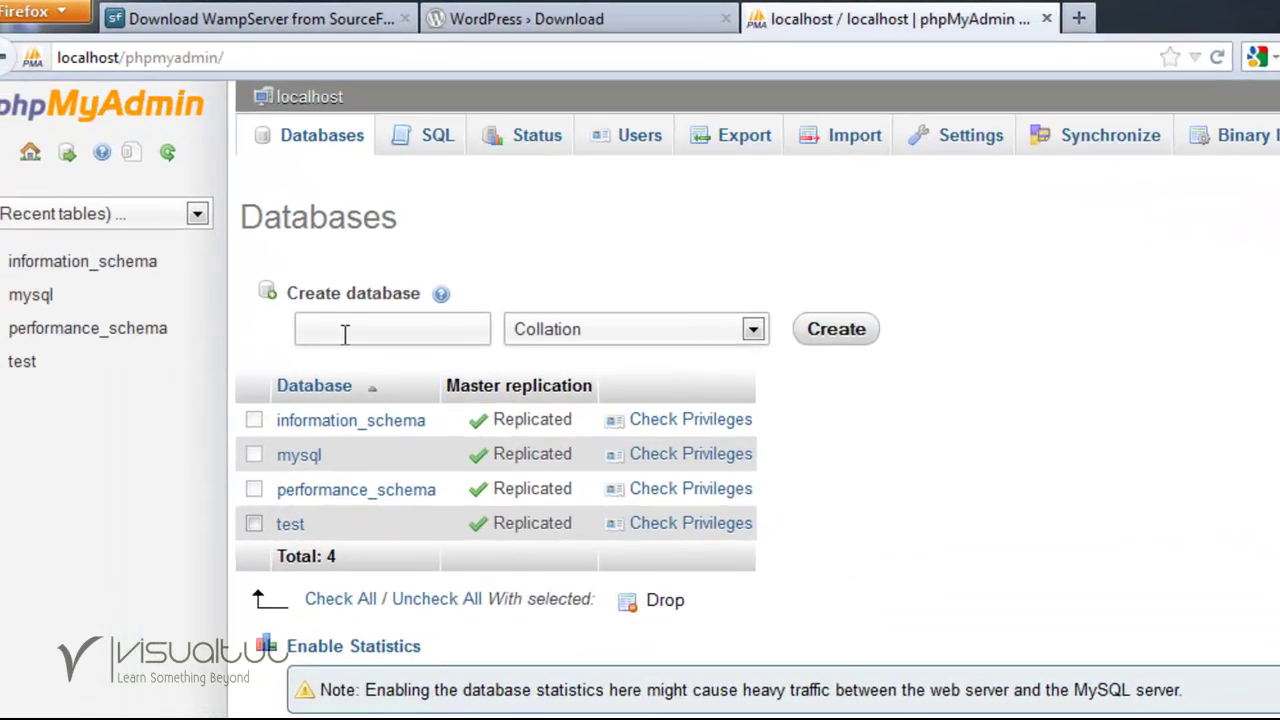
{"action": "left_click", "coordinate": [222, 255]}
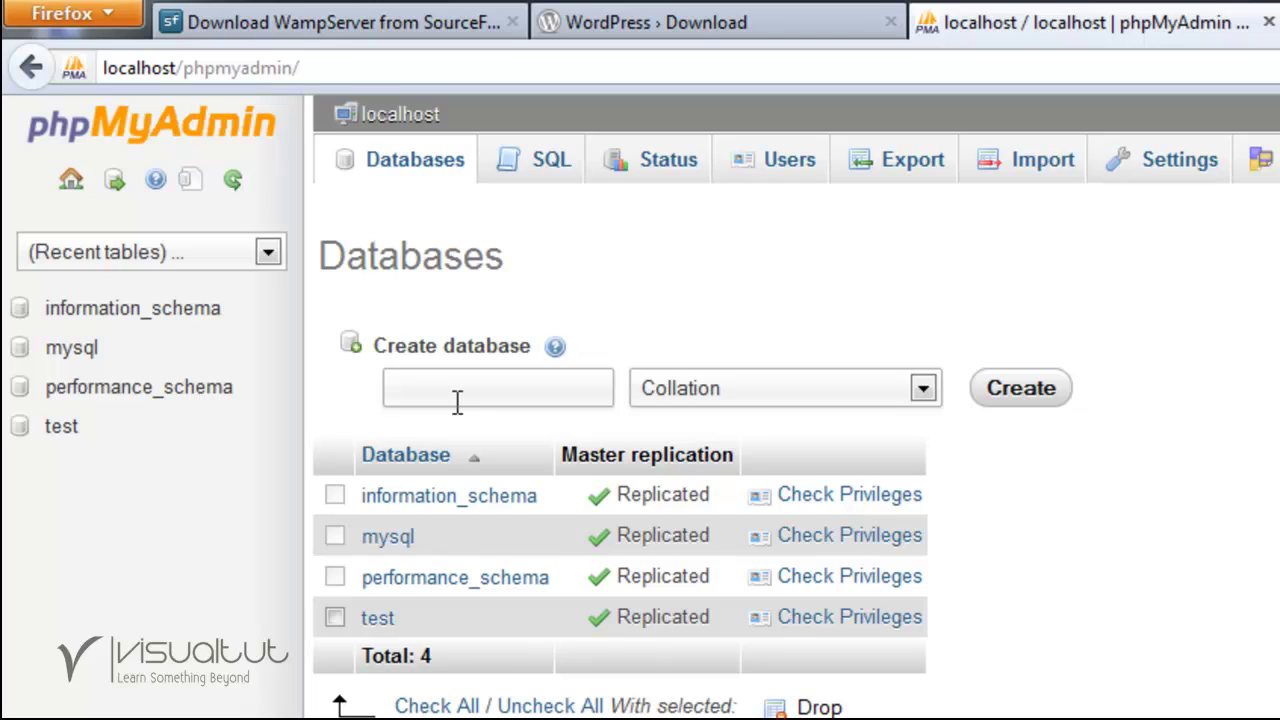
{"action": "type", "text": "pixcelworks"}
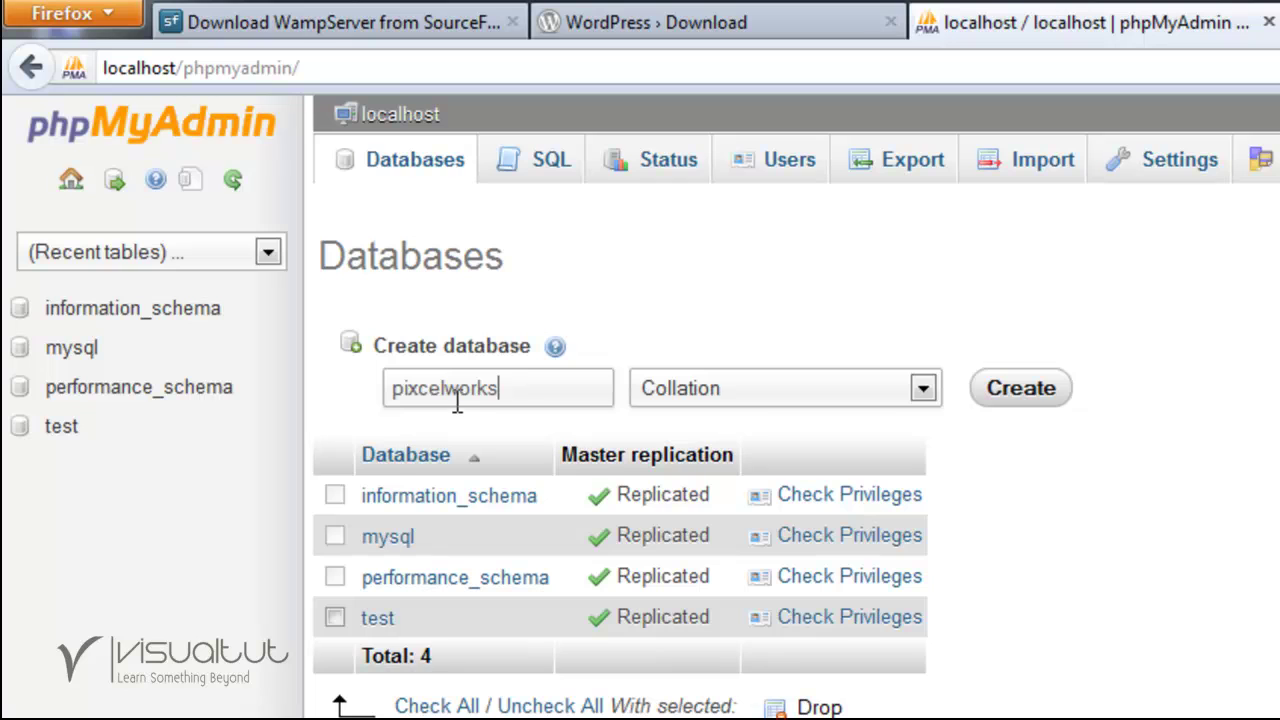
{"action": "left_click", "coordinate": [1020, 390]}
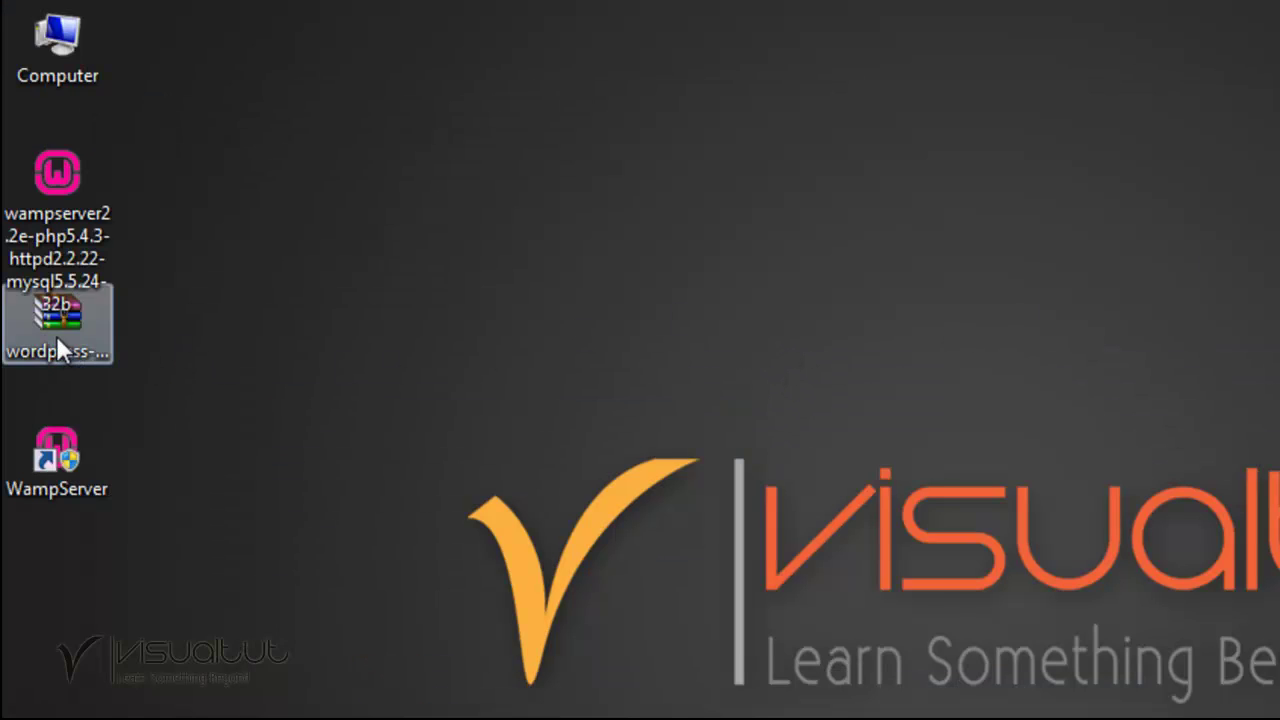
Open wordpress-3.4.1.zip in WinRAR and place its window on the right.
{"action": "left_click", "coordinate": [55, 322]}
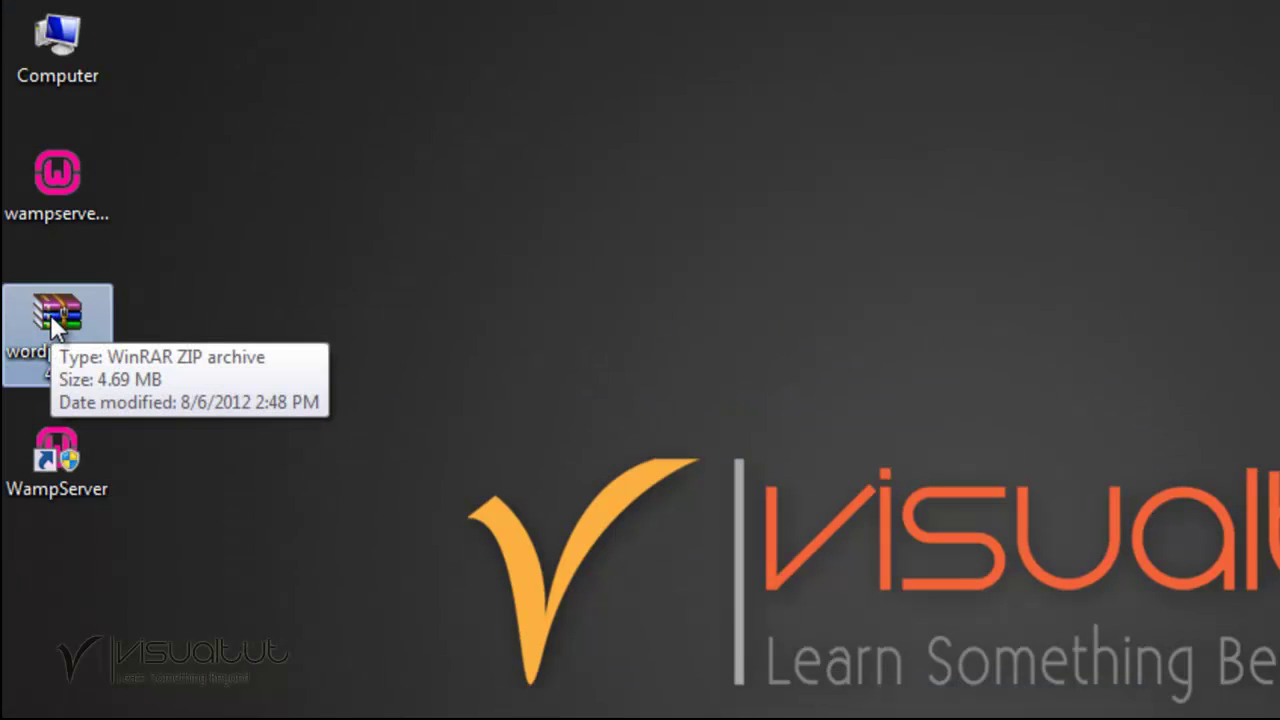
{"action": "double_click", "coordinate": [50, 318]}
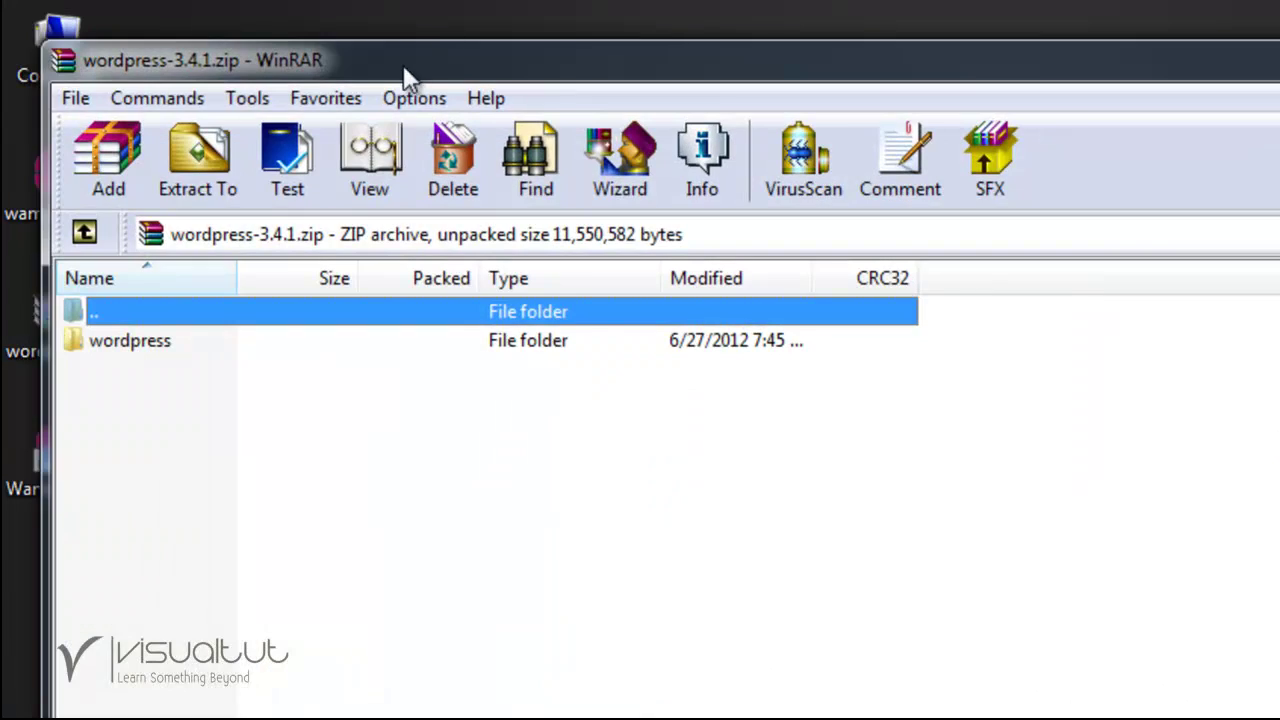
{"action": "left_click_drag", "start_coordinate": [403, 64], "coordinate": [1279, 179]}
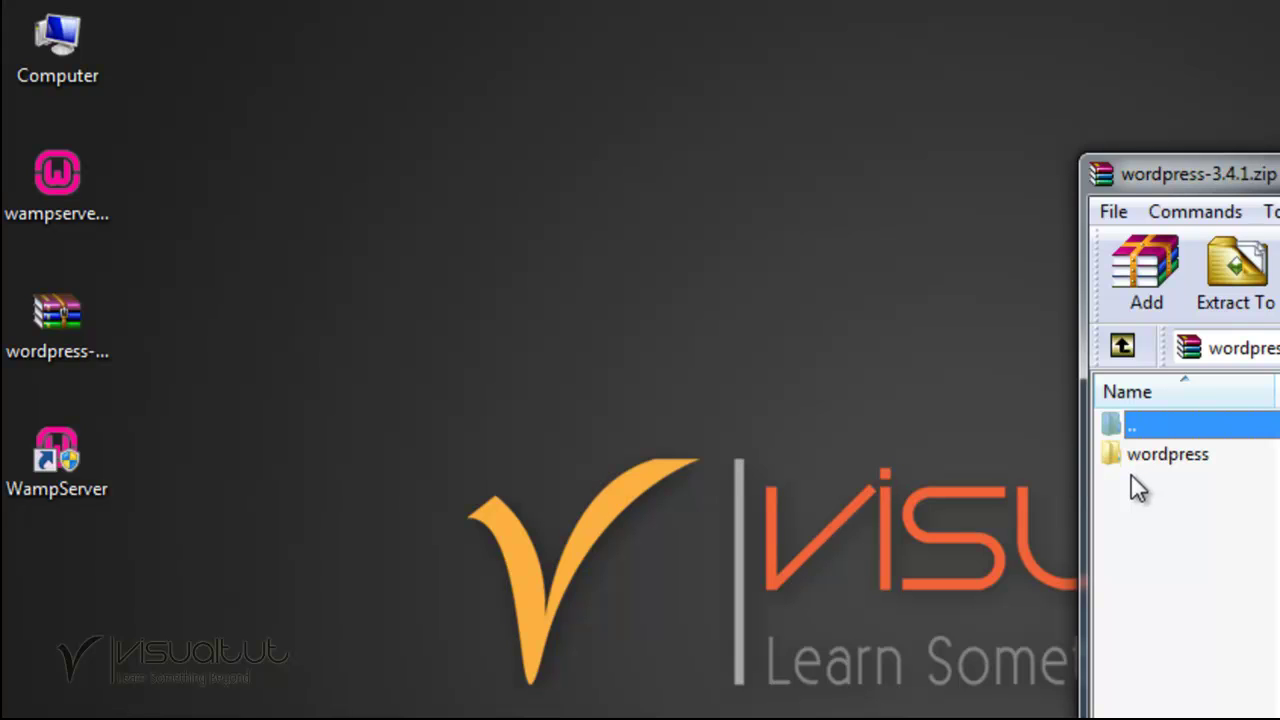
Browse in Explorer to the C:\wamp\www folder on the left side.
{"action": "double_click", "coordinate": [50, 42]}
{"action": "left_click_drag", "start_coordinate": [823, 114], "coordinate": [335, 88]}
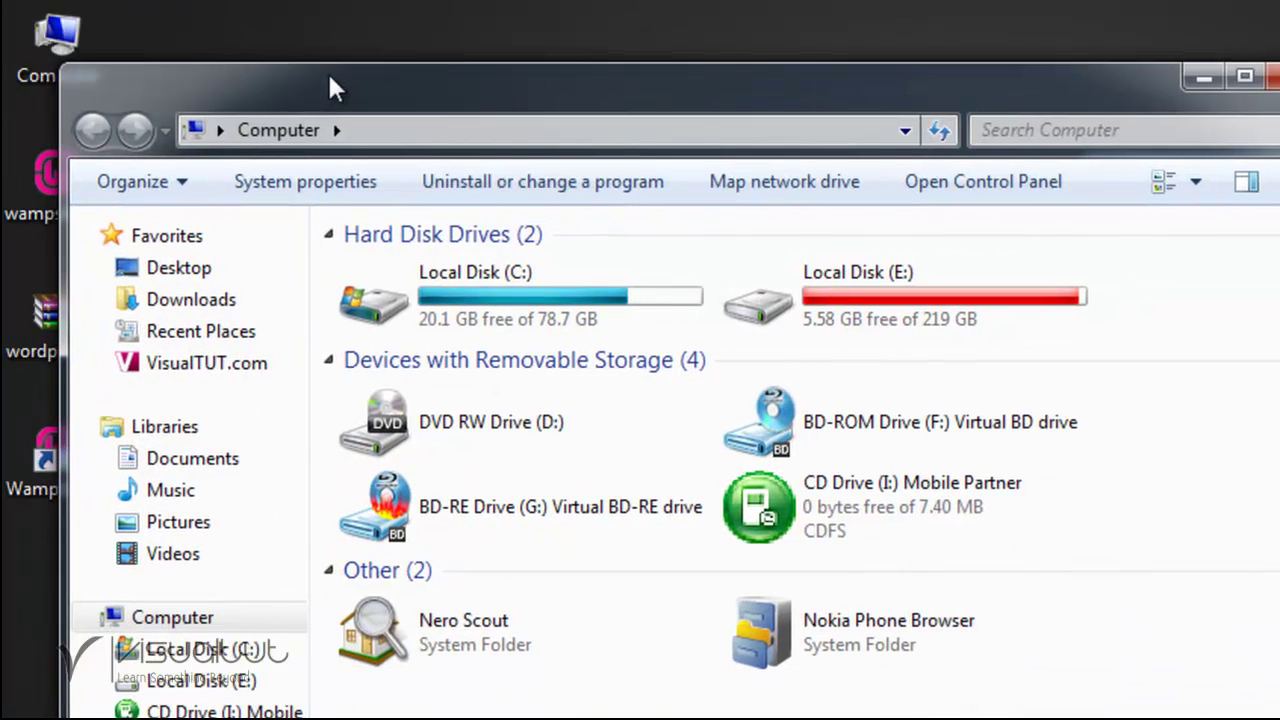
{"action": "double_click", "coordinate": [425, 290]}
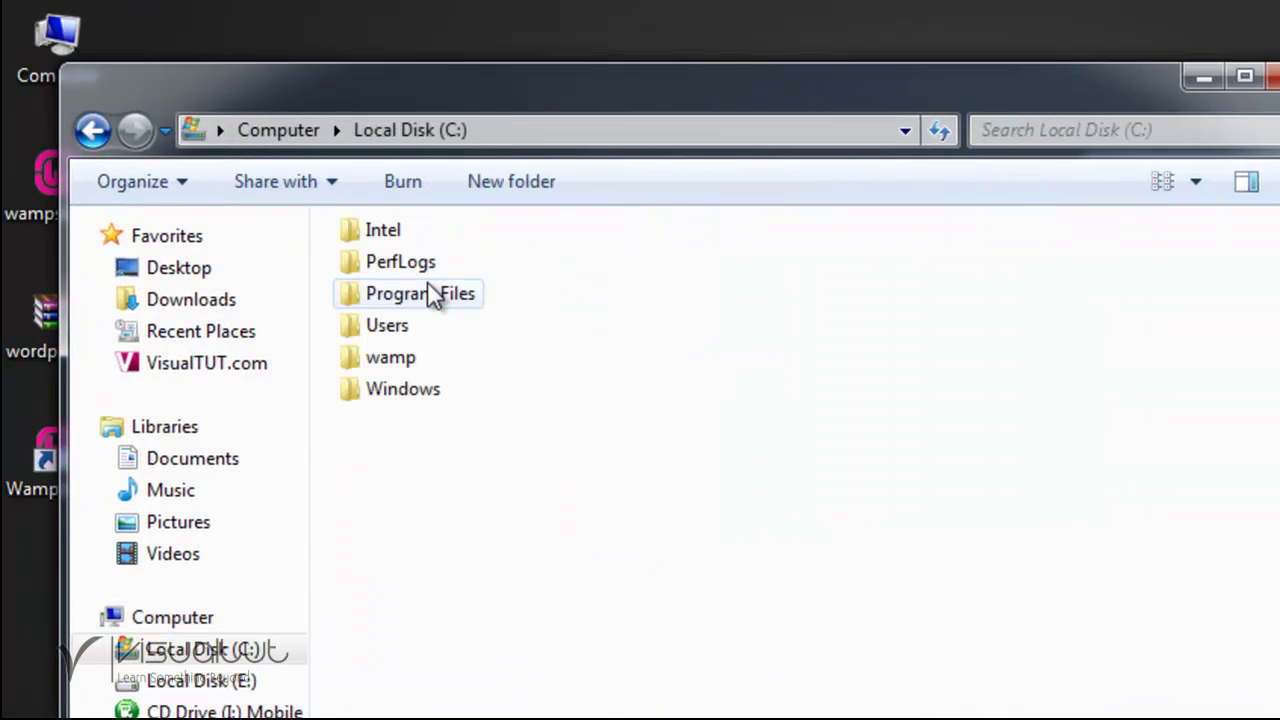
{"action": "double_click", "coordinate": [398, 365]}
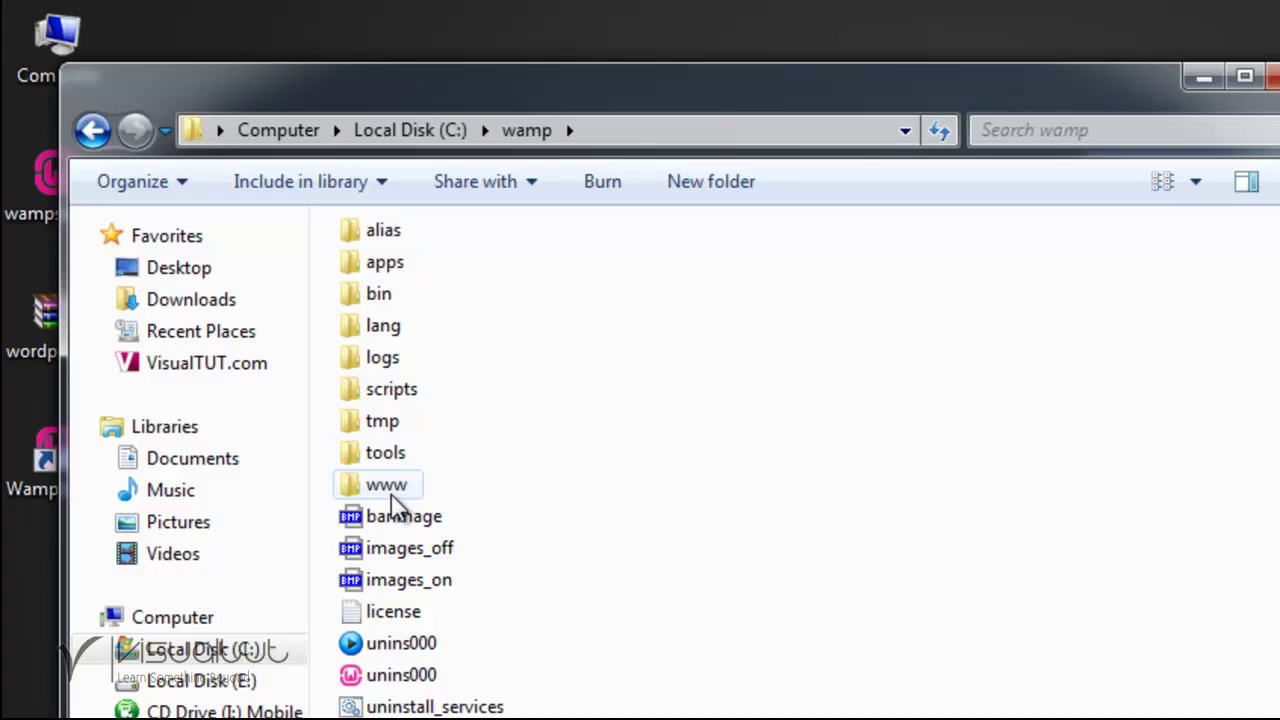
{"action": "double_click", "coordinate": [391, 486]}
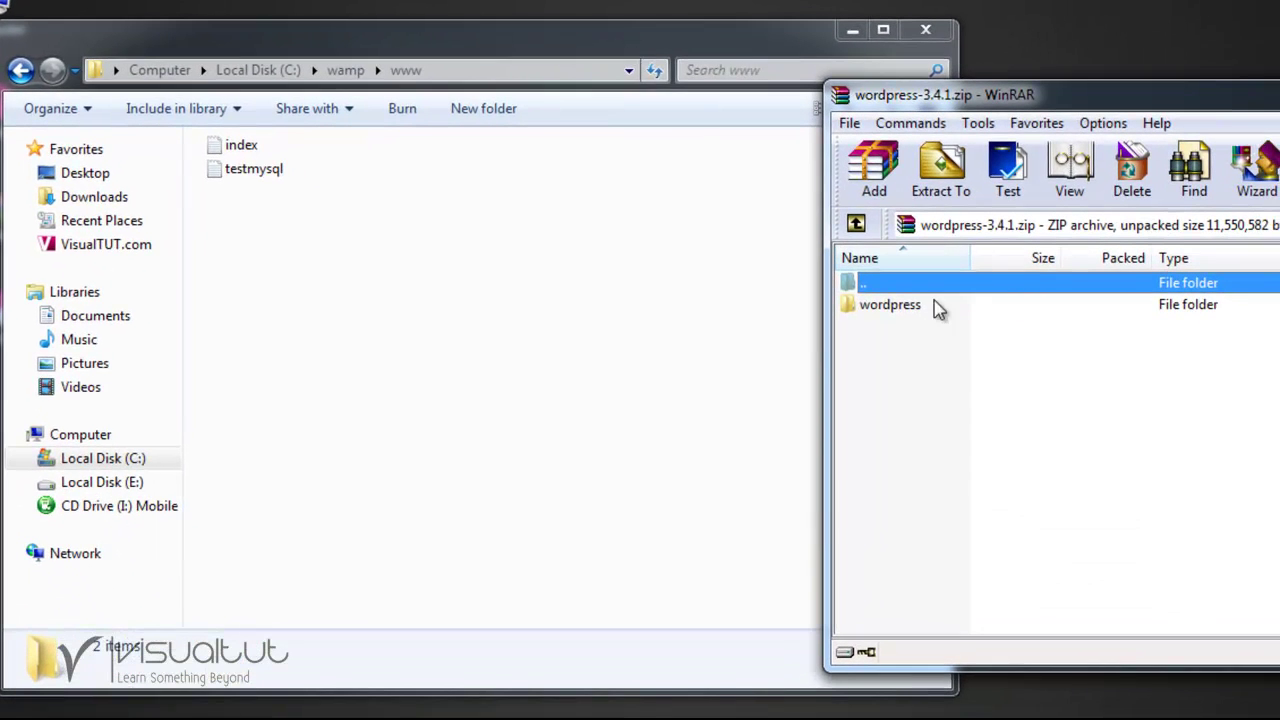
Extract the wordpress folder from the archive into C:\wamp\www and close WinRAR.
{"action": "left_click_drag", "start_coordinate": [880, 305], "coordinate": [447, 333]}
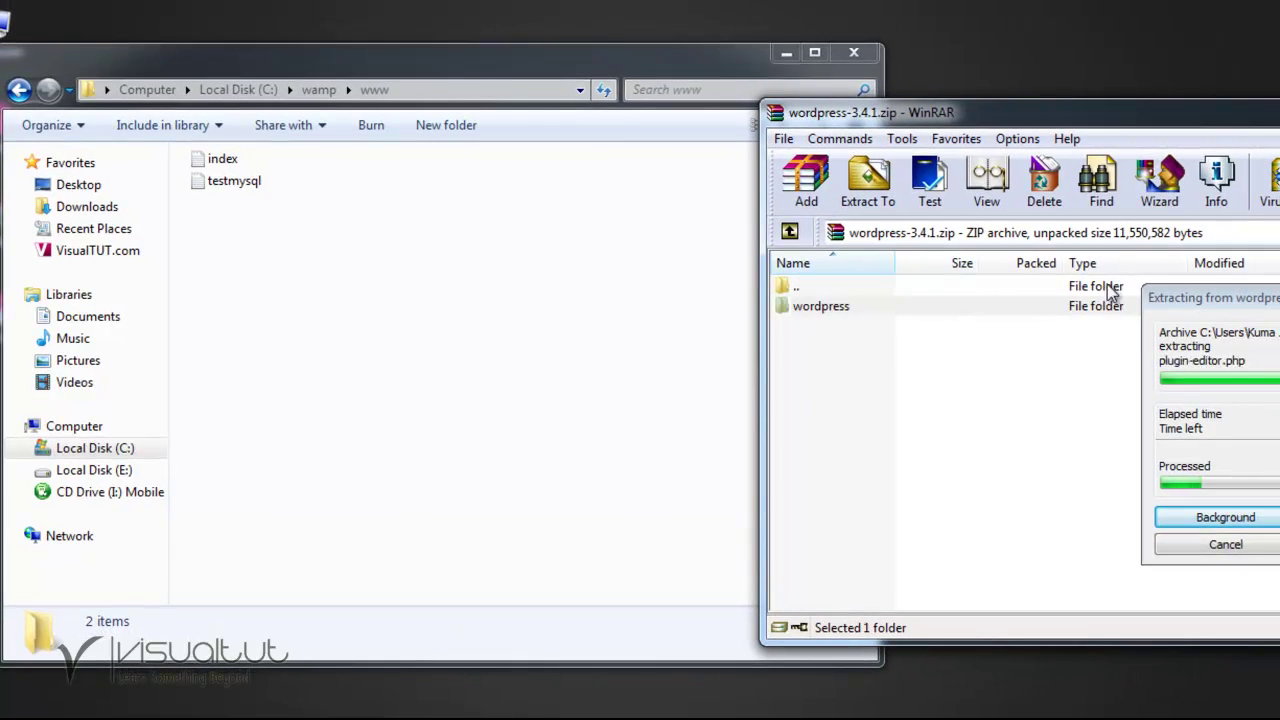
{"action": "left_click_drag", "start_coordinate": [1200, 291], "coordinate": [897, 288]}
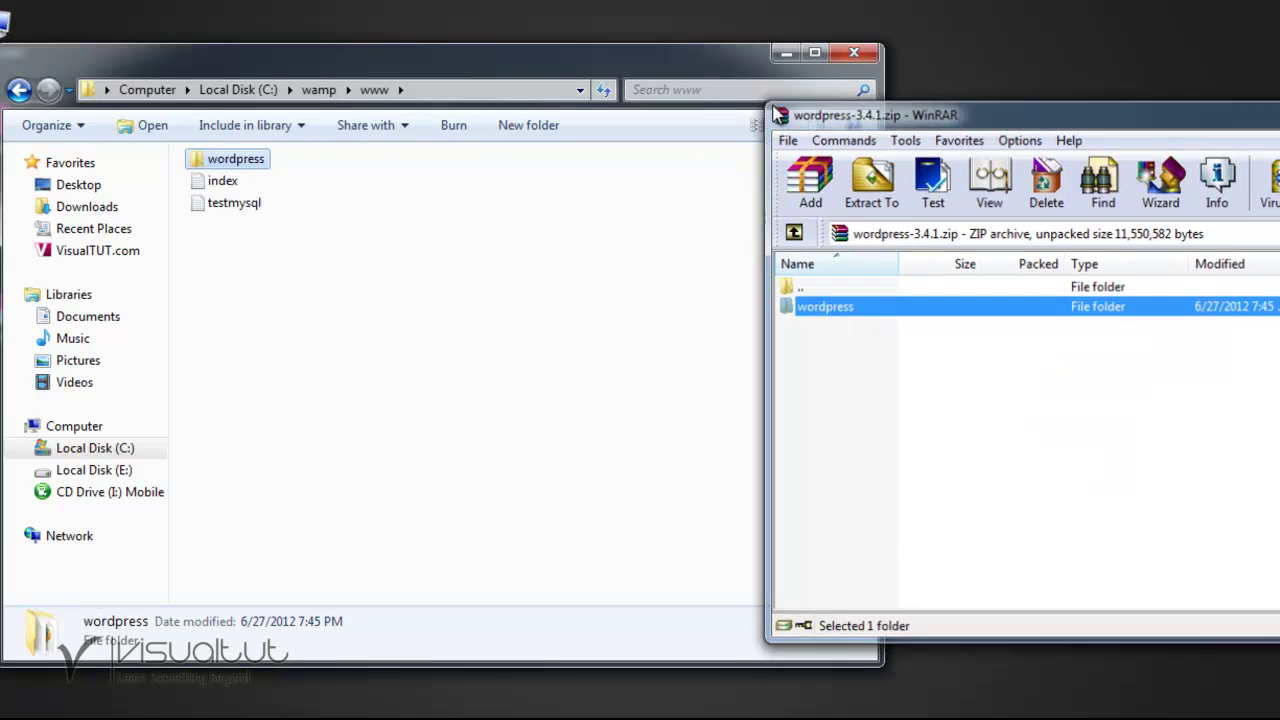
{"action": "key", "text": "alt+F4"}
Rename the extracted wordpress folder to pixcelworks.
{"action": "left_click", "coordinate": [363, 257]}
{"action": "left_click", "coordinate": [234, 158]}
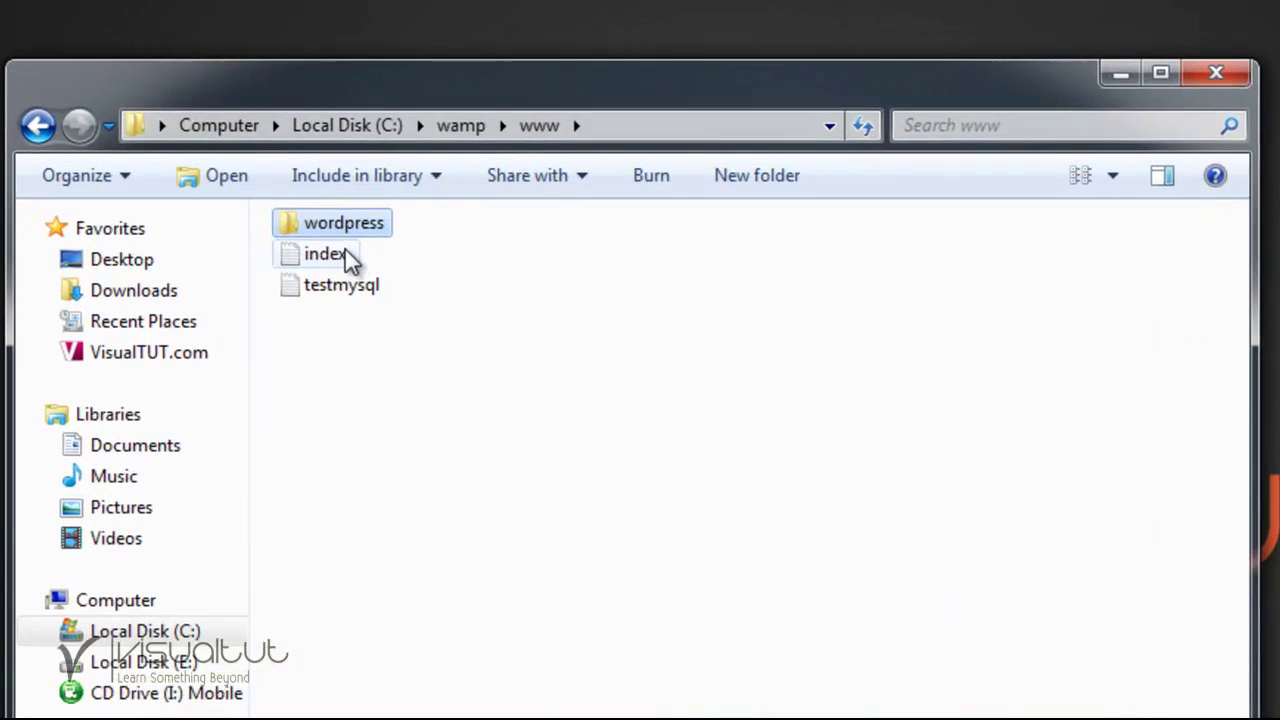
{"action": "double_click", "coordinate": [350, 225]}
{"action": "left_click", "coordinate": [370, 250]}
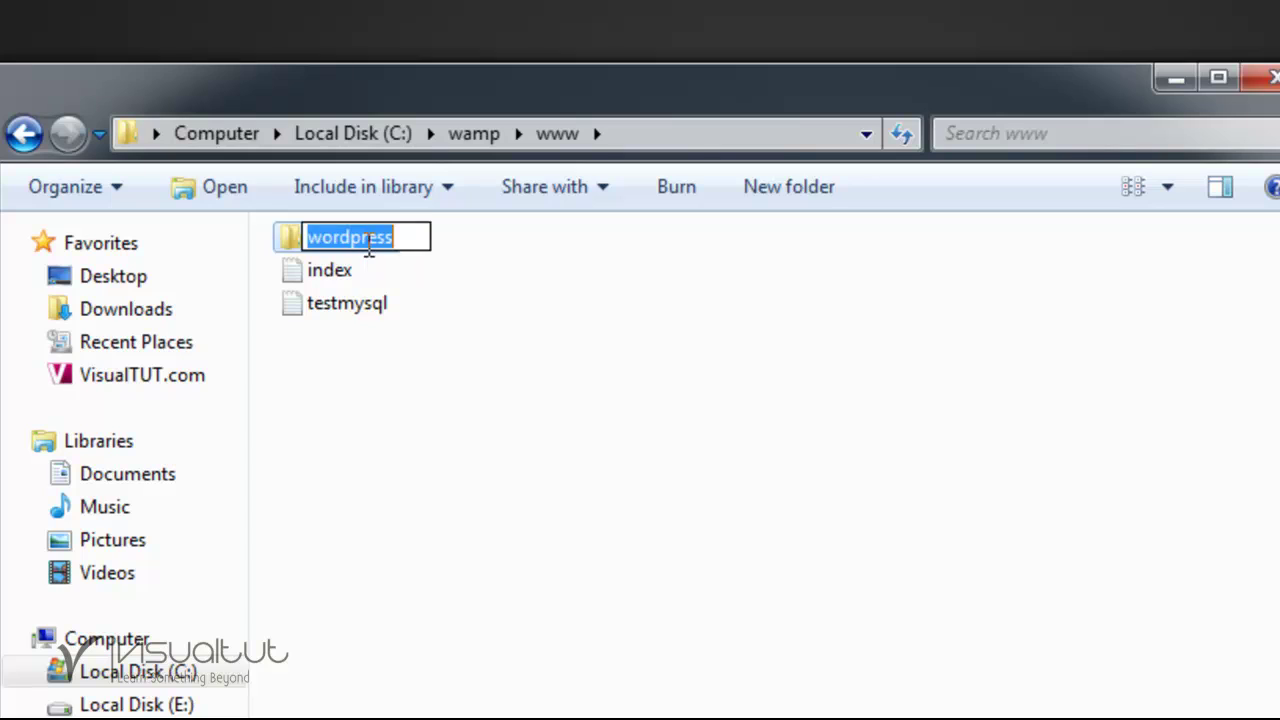
{"action": "type", "text": "pi"}
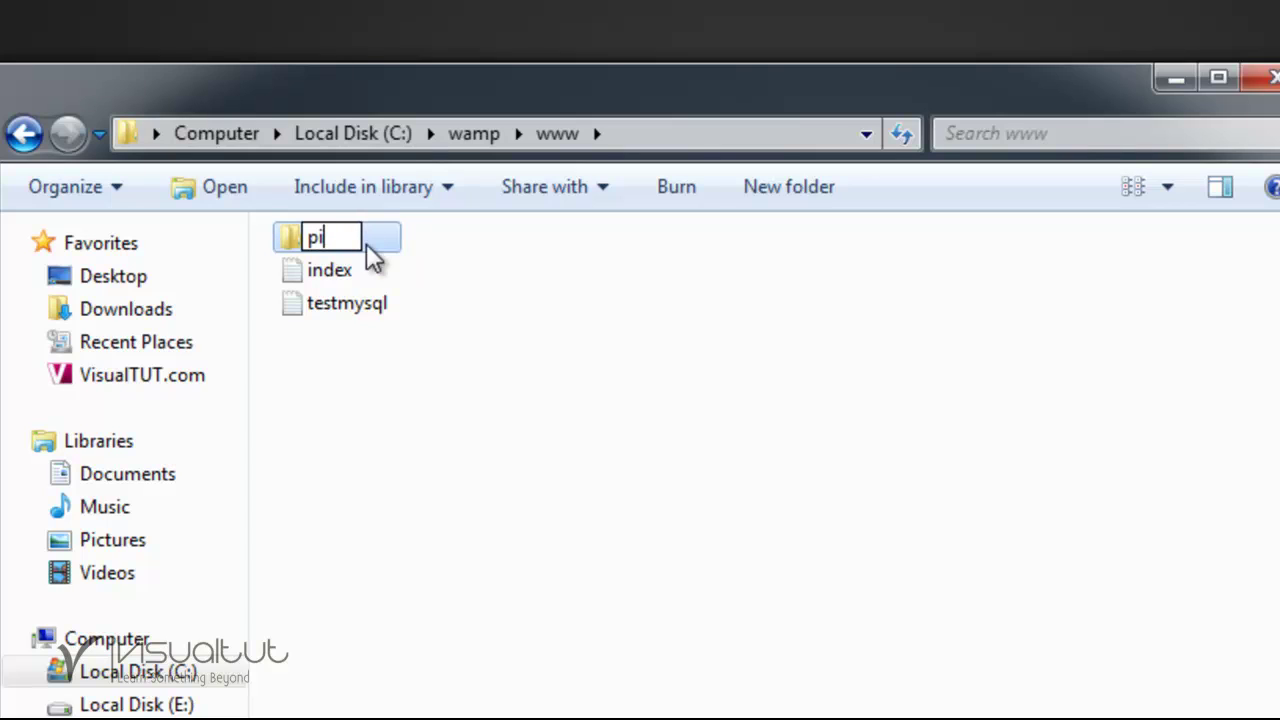
{"action": "type", "text": "xcelworks"}
{"action": "left_click", "coordinate": [449, 349]}
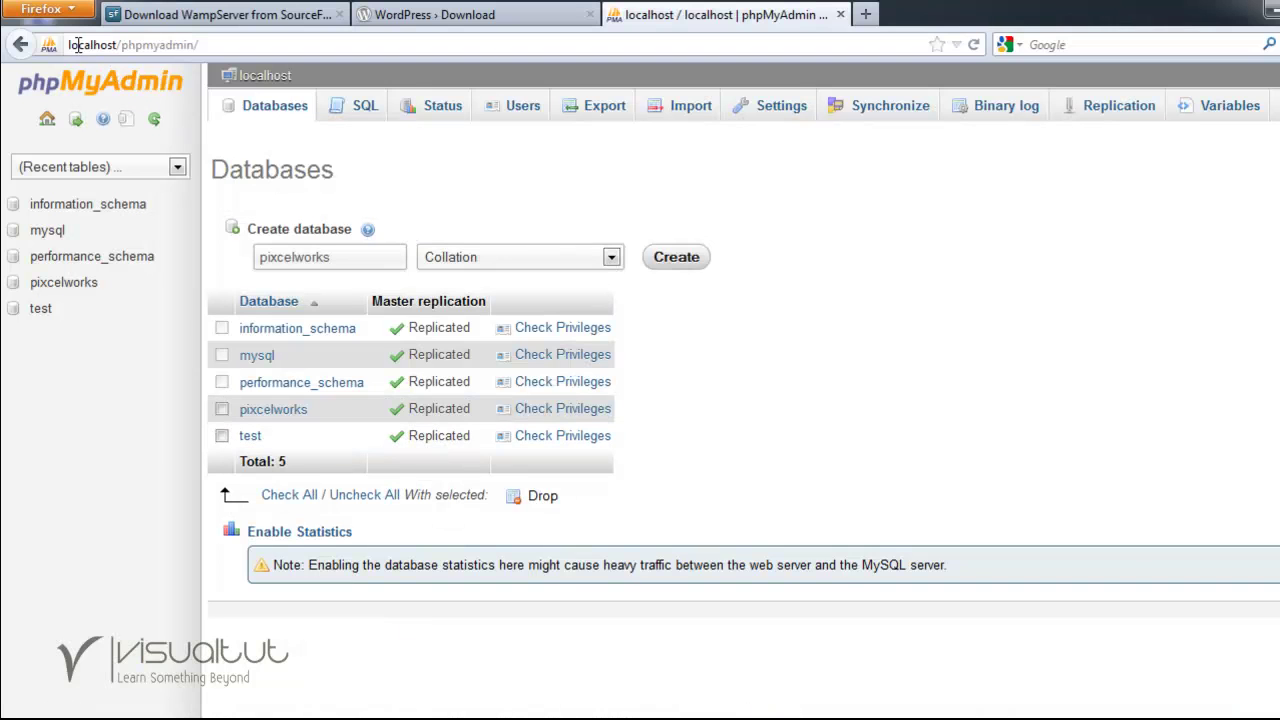
Load localhost/pixcelworks in Firefox, which reports a missing wp-config.php.
{"action": "left_click_drag", "start_coordinate": [121, 44], "coordinate": [220, 44]}
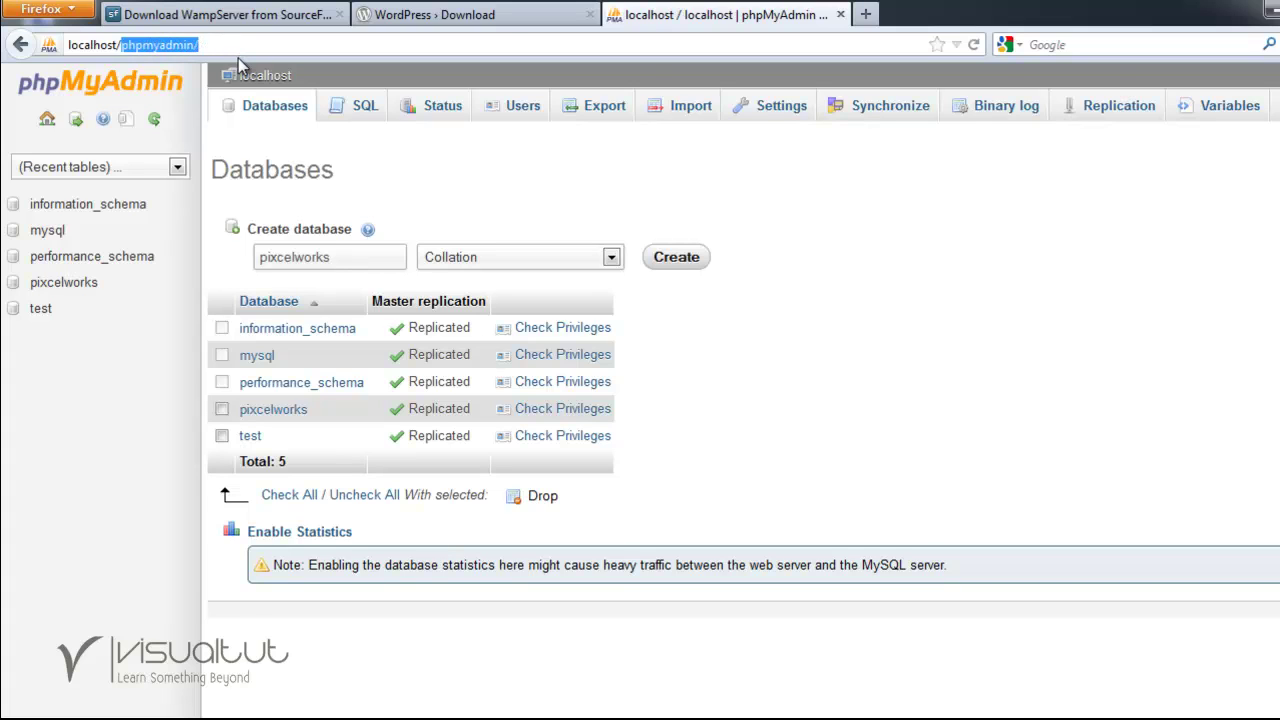
{"action": "type", "text": "pixc"}
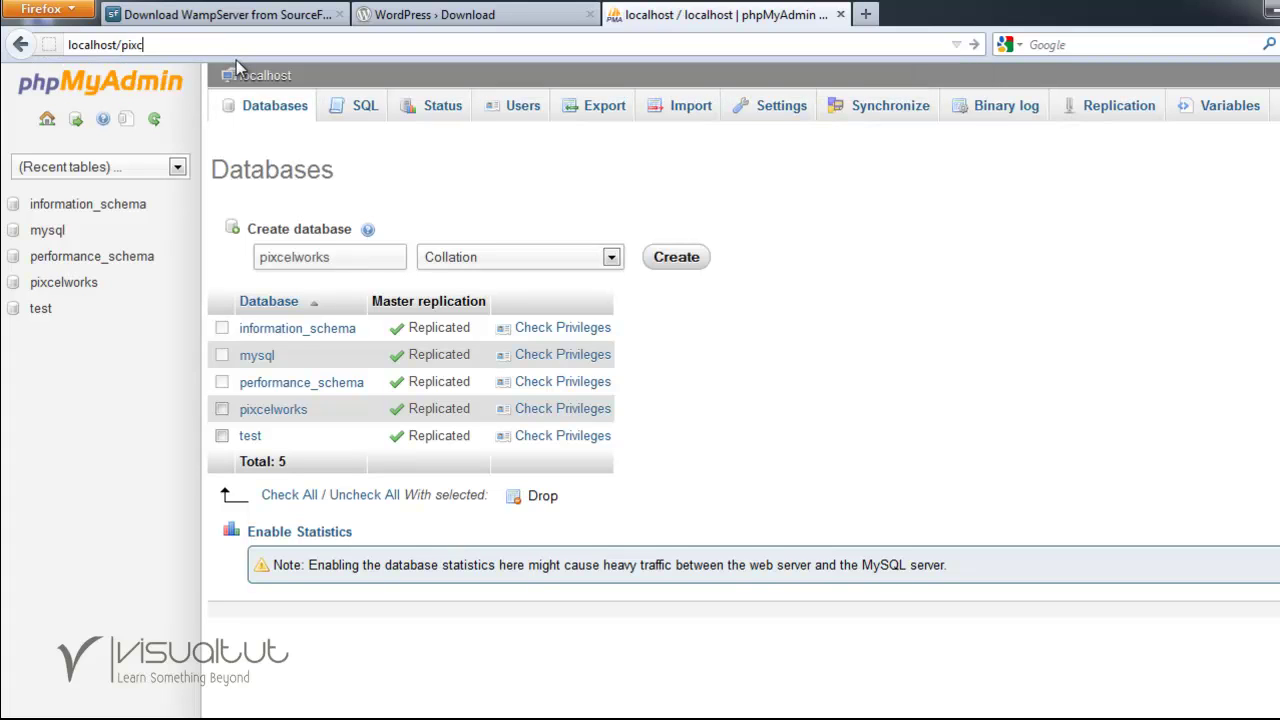
{"action": "type", "text": "elworks"}
{"action": "key", "text": "Return"}
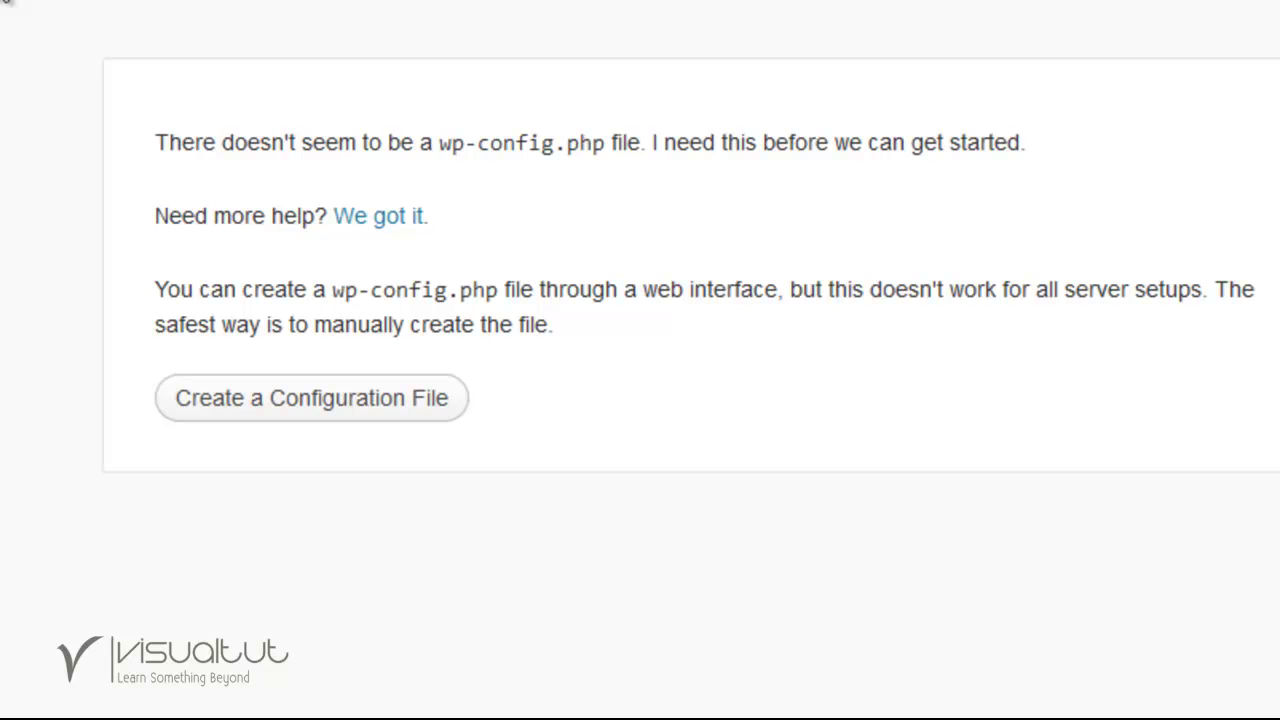
Start creating wp-config.php, review the required database details, and continue with 'Let's go!'.
{"action": "left_click", "coordinate": [296, 414]}
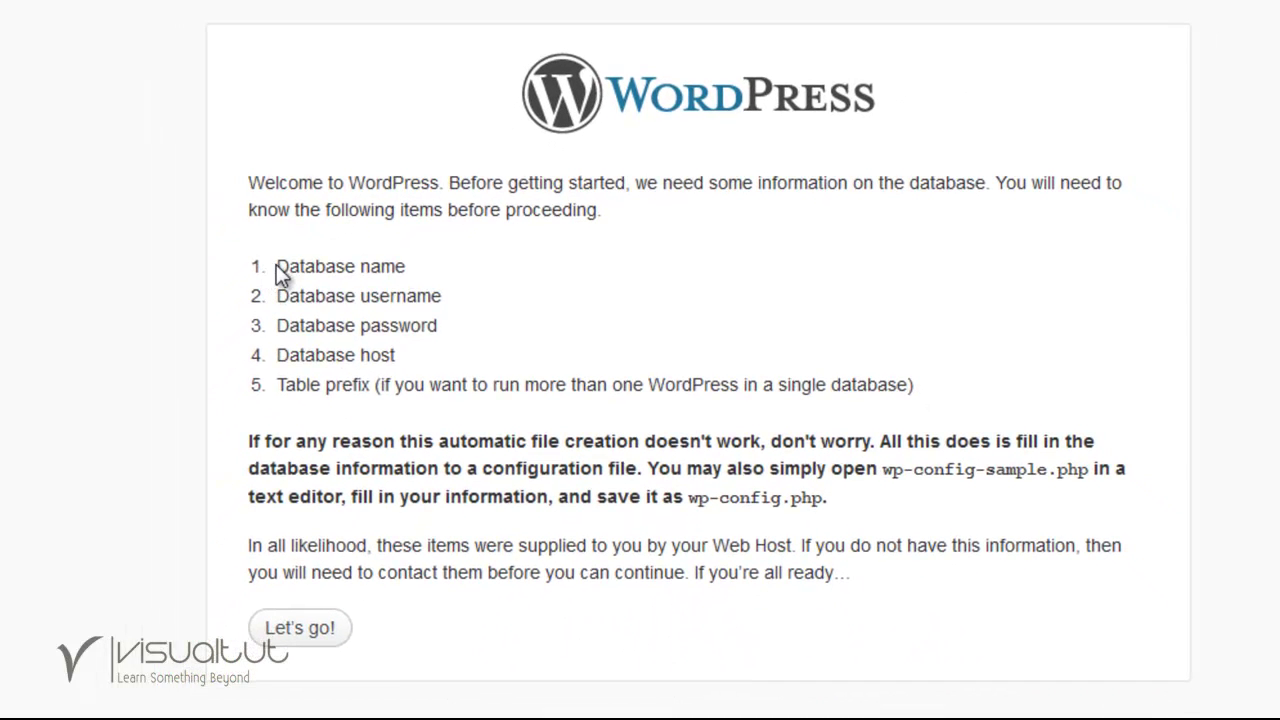
{"action": "left_click_drag", "start_coordinate": [276, 266], "coordinate": [406, 298]}
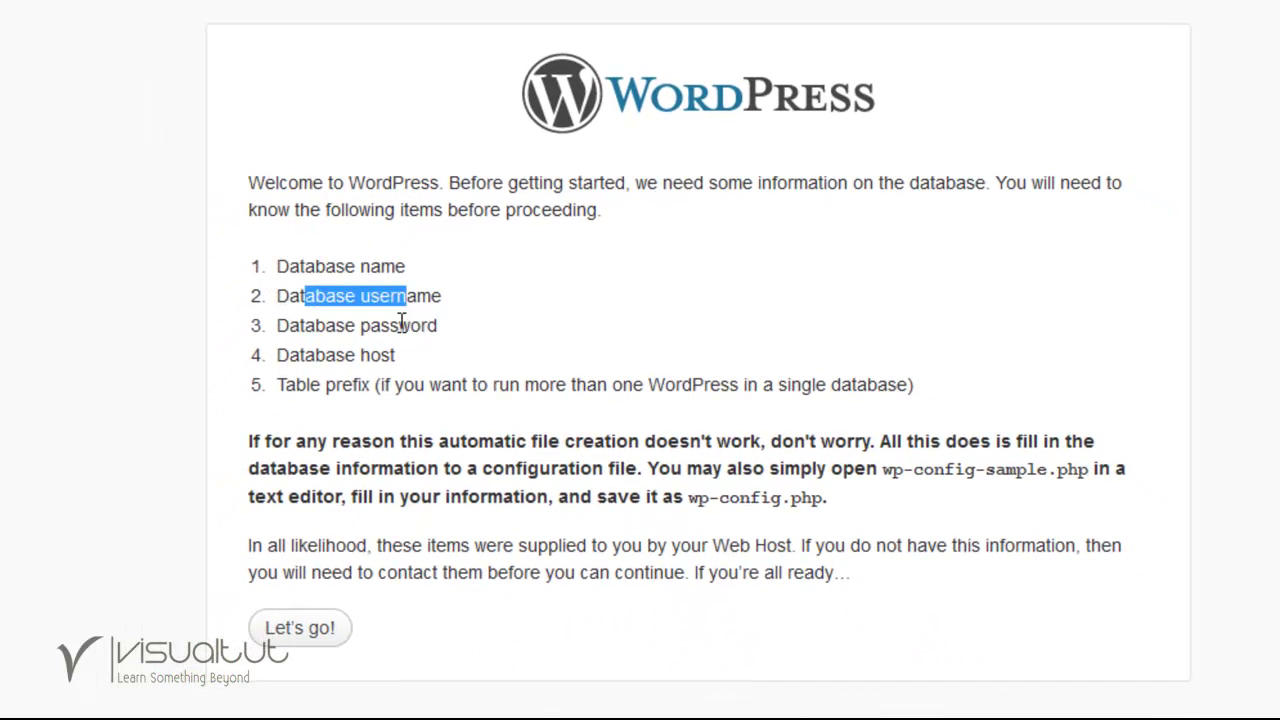
{"action": "left_click", "coordinate": [401, 322]}
{"action": "mouse_move", "coordinate": [371, 356]}
{"action": "left_mouse_down"}
{"action": "mouse_move", "coordinate": [392, 360]}
{"action": "mouse_move", "coordinate": [383, 366]}
{"action": "left_mouse_up"}
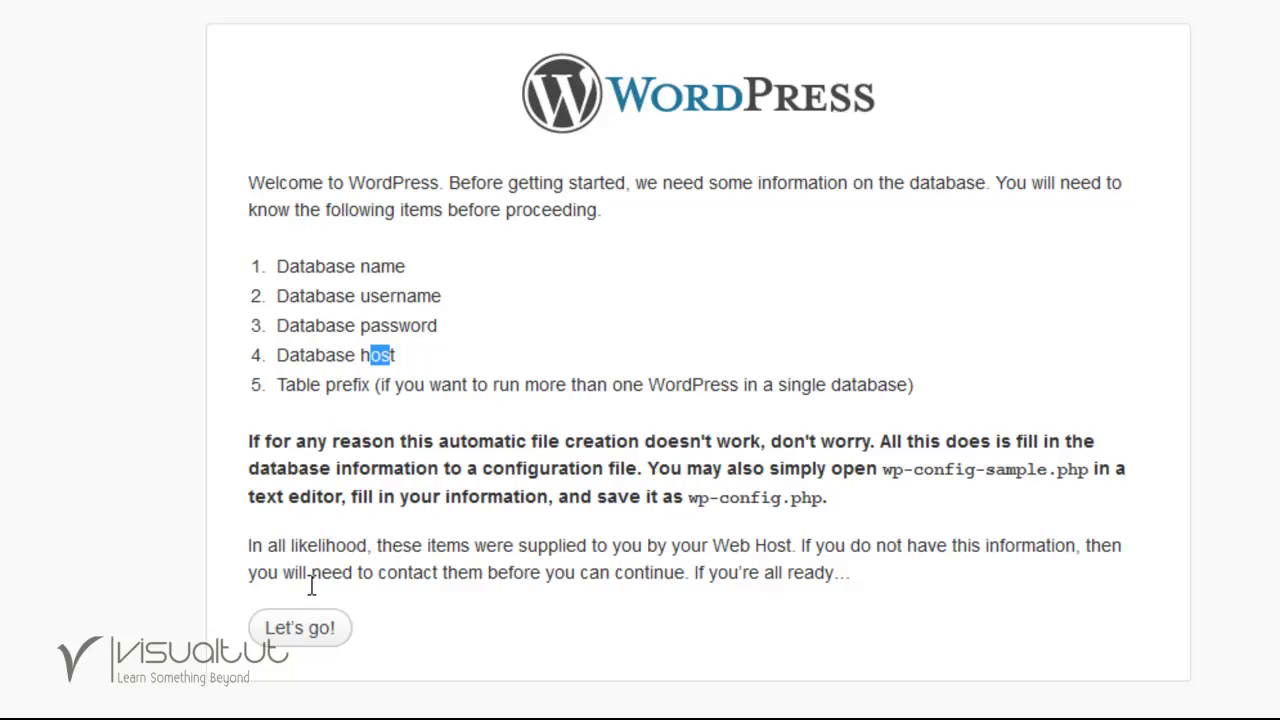
{"action": "left_click", "coordinate": [324, 626]}
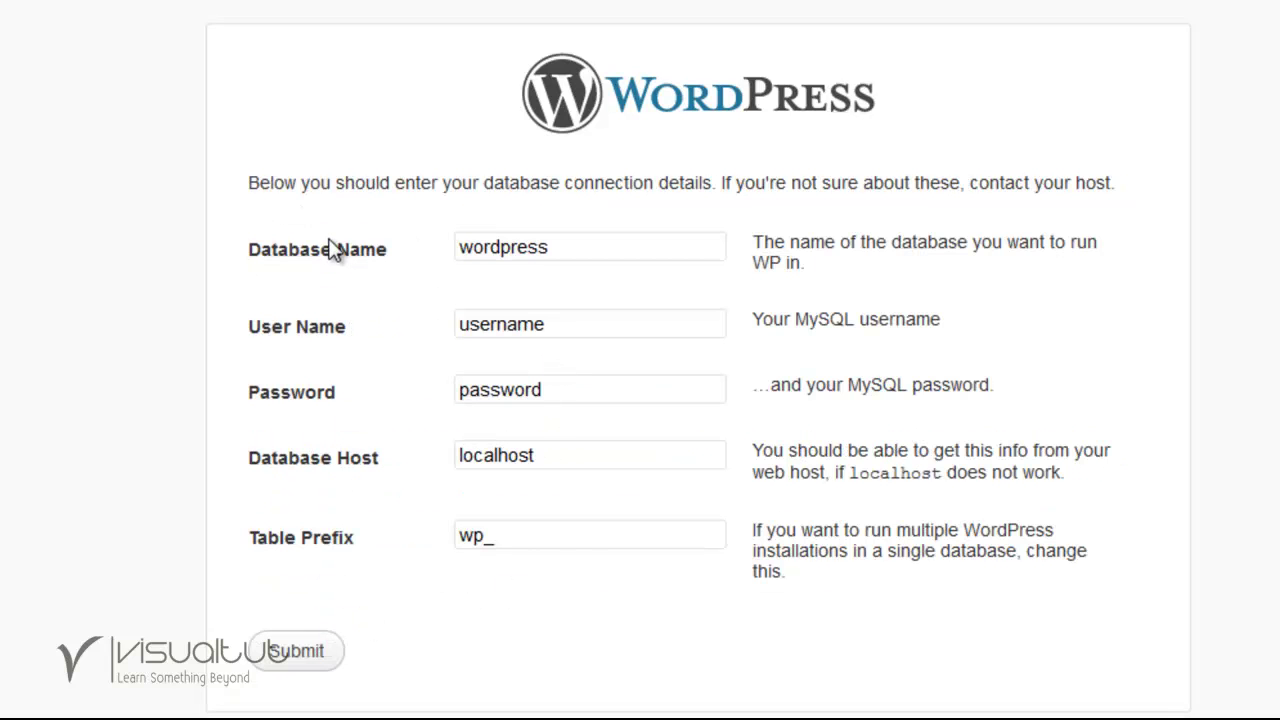
Enter database name pixcelworks and user name root.
{"action": "double_click", "coordinate": [588, 248]}
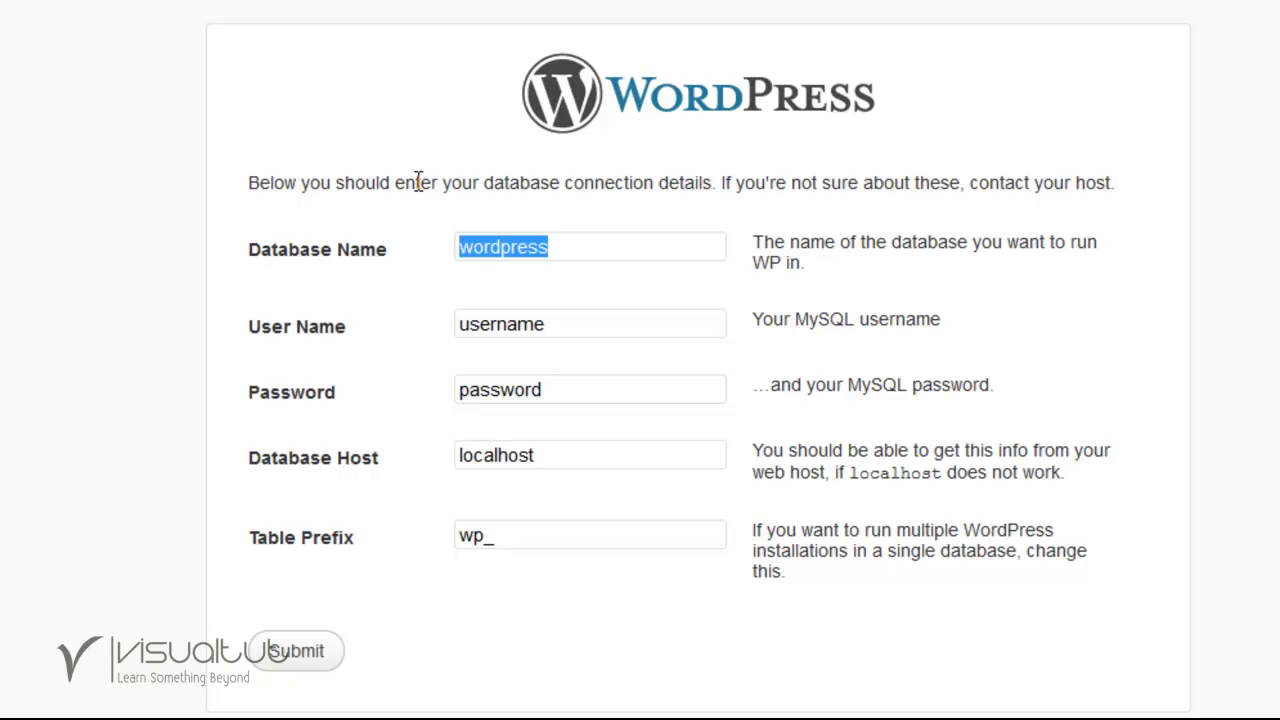
{"action": "type", "text": "pi"}
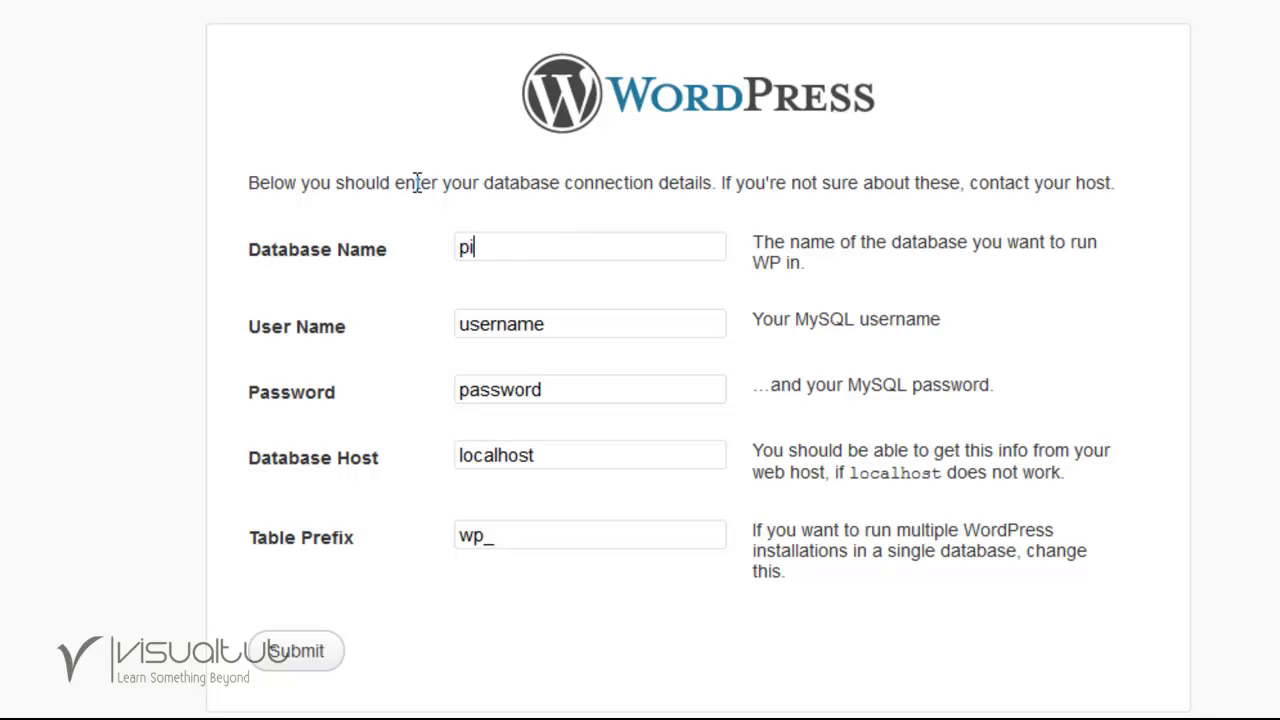
{"action": "type", "text": "xcelworks"}
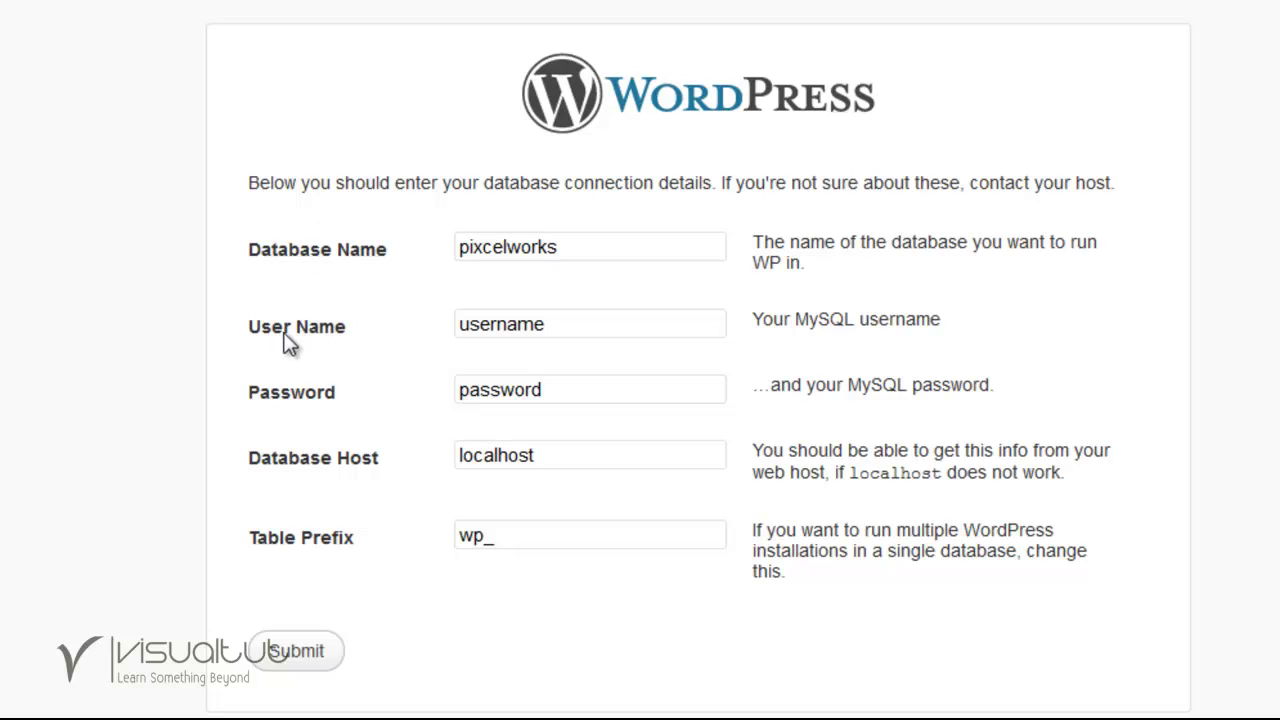
{"action": "left_click_drag", "start_coordinate": [557, 331], "coordinate": [449, 318]}
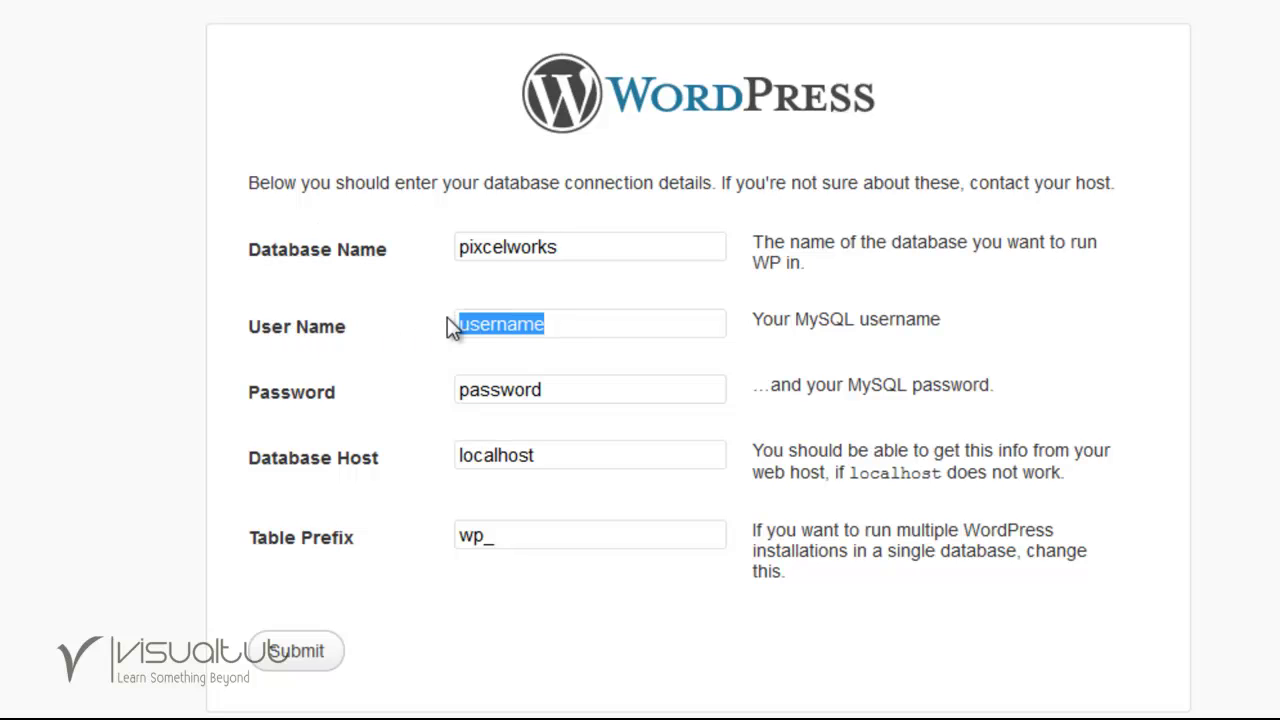
{"action": "type", "text": "root"}
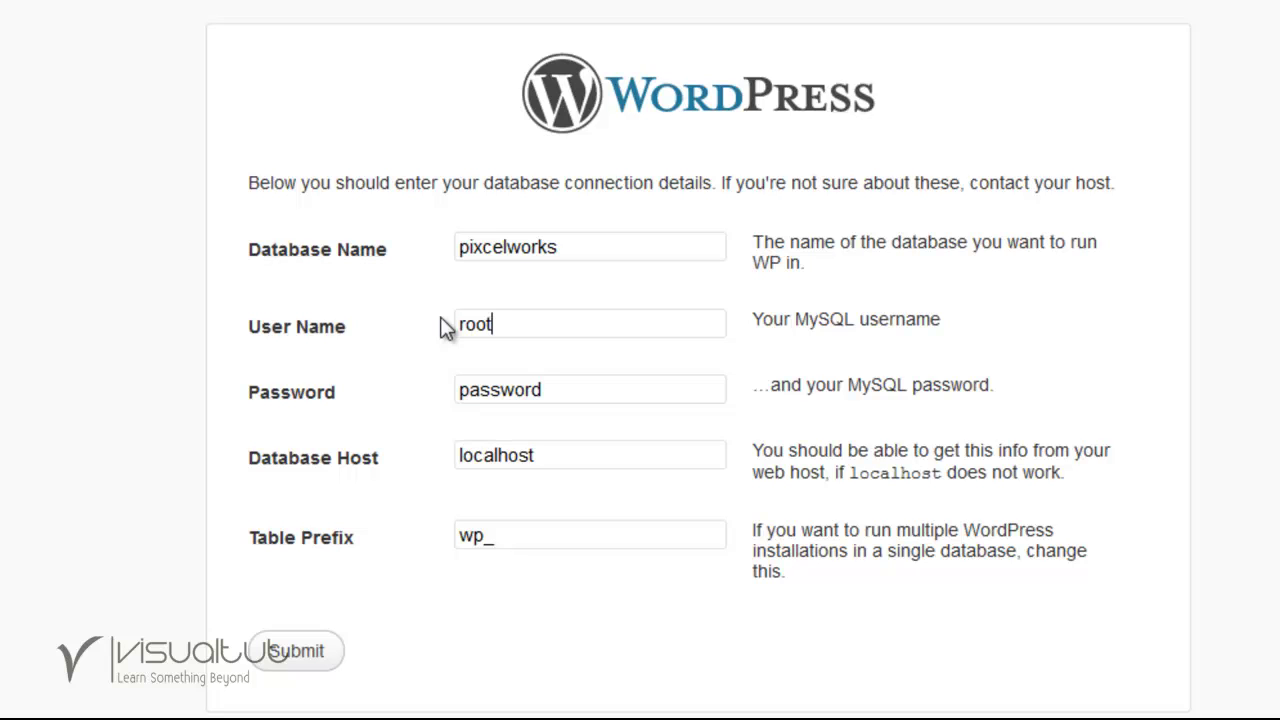
Leave the password empty, keep host localhost and prefix wp_, and submit.
{"action": "key", "text": "Tab"}
{"action": "key", "text": "BackSpace"}
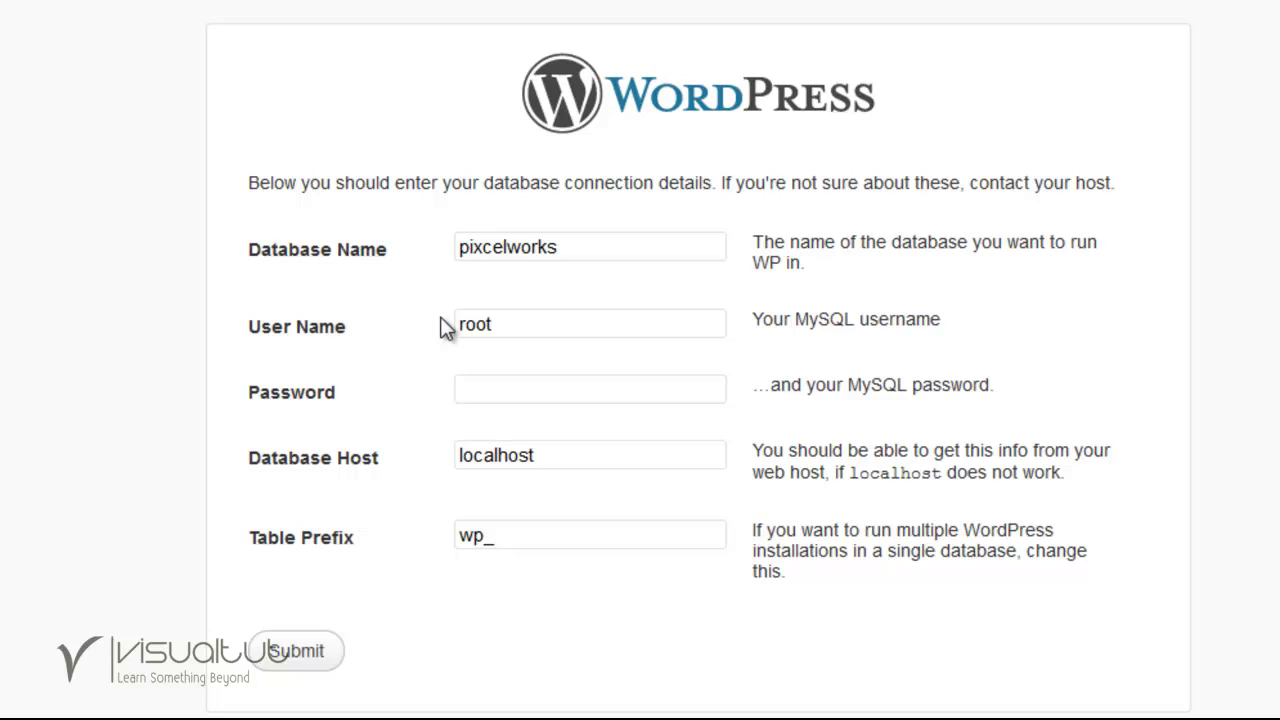
{"action": "key", "text": "Tab"}
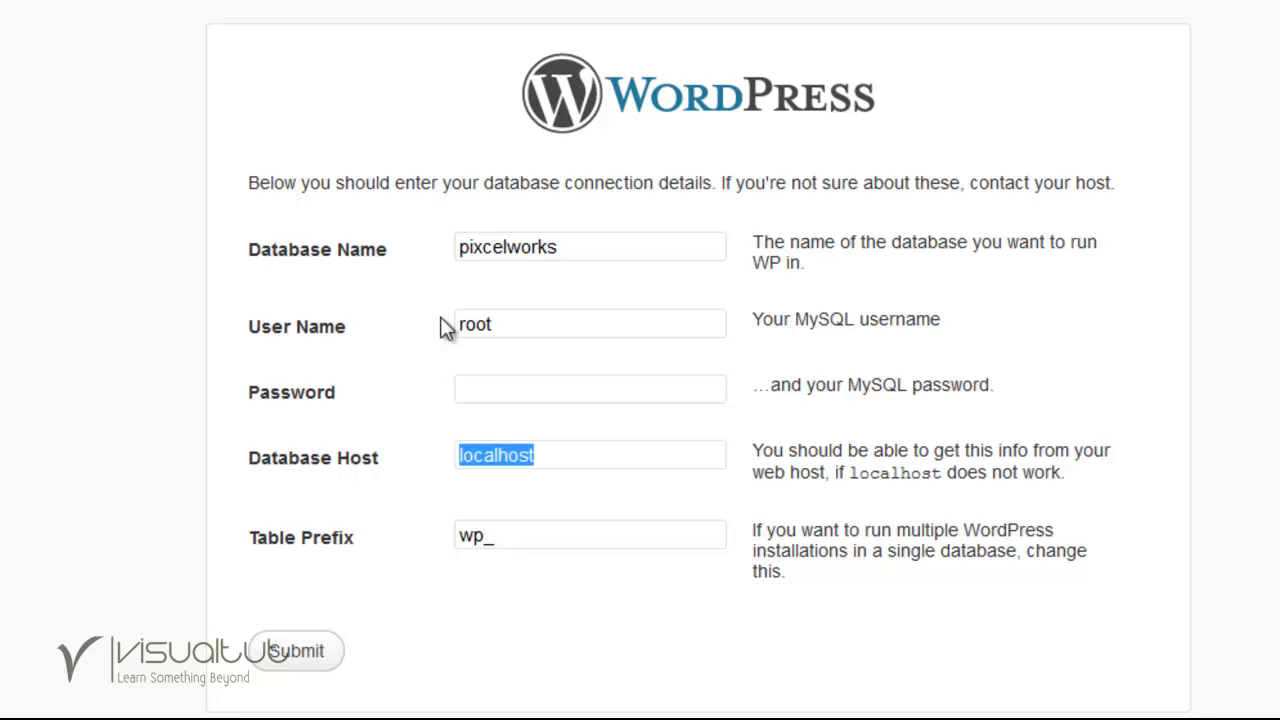
{"action": "key", "text": "Tab"}
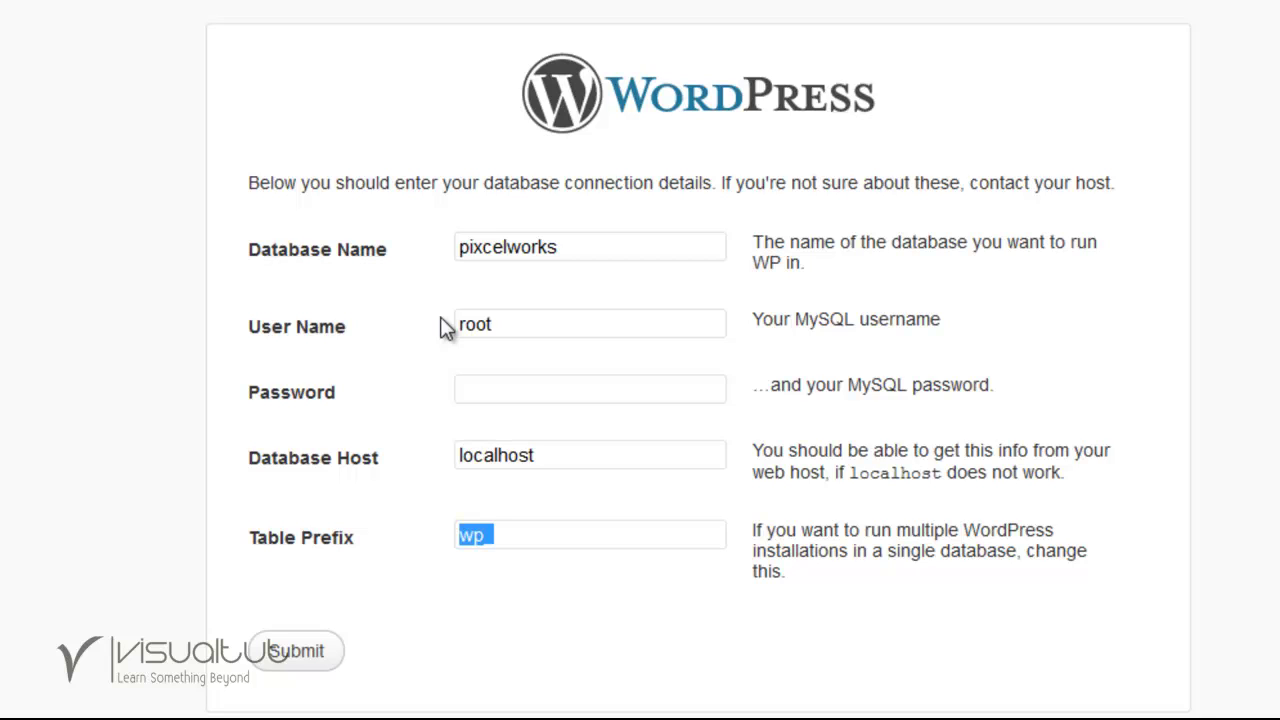
{"action": "key", "text": "End"}
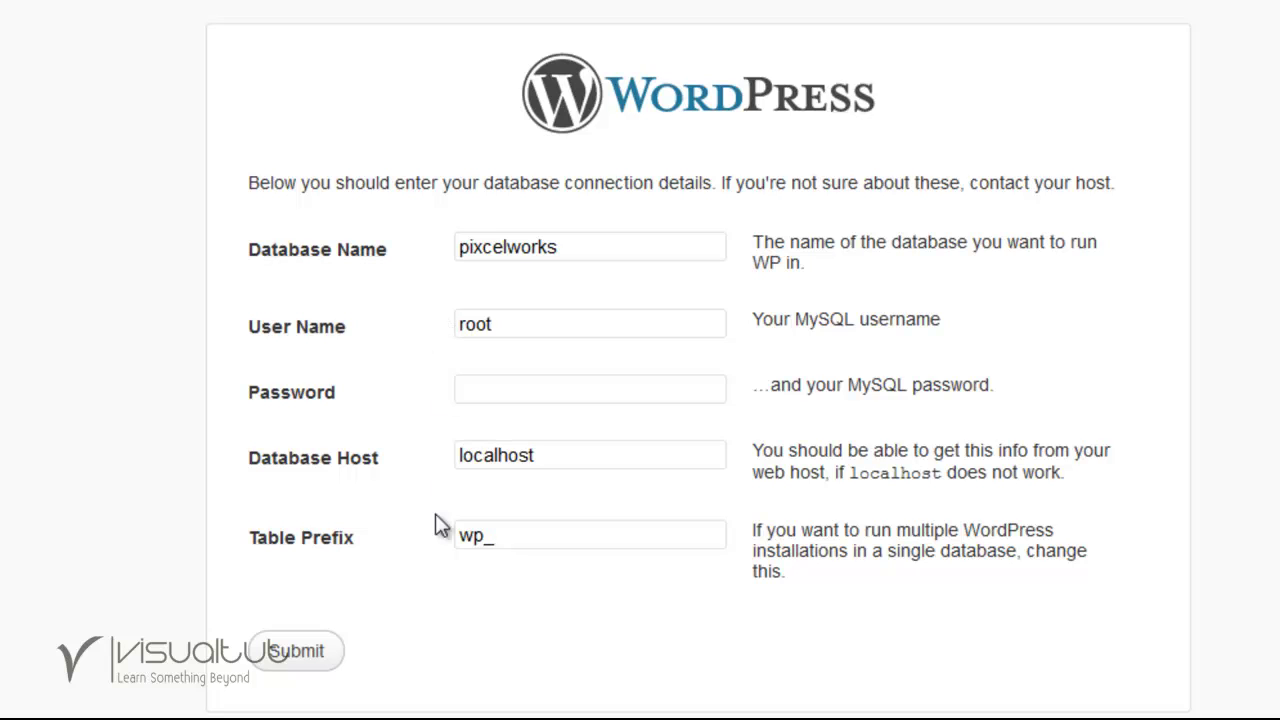
{"action": "left_click", "coordinate": [268, 650]}
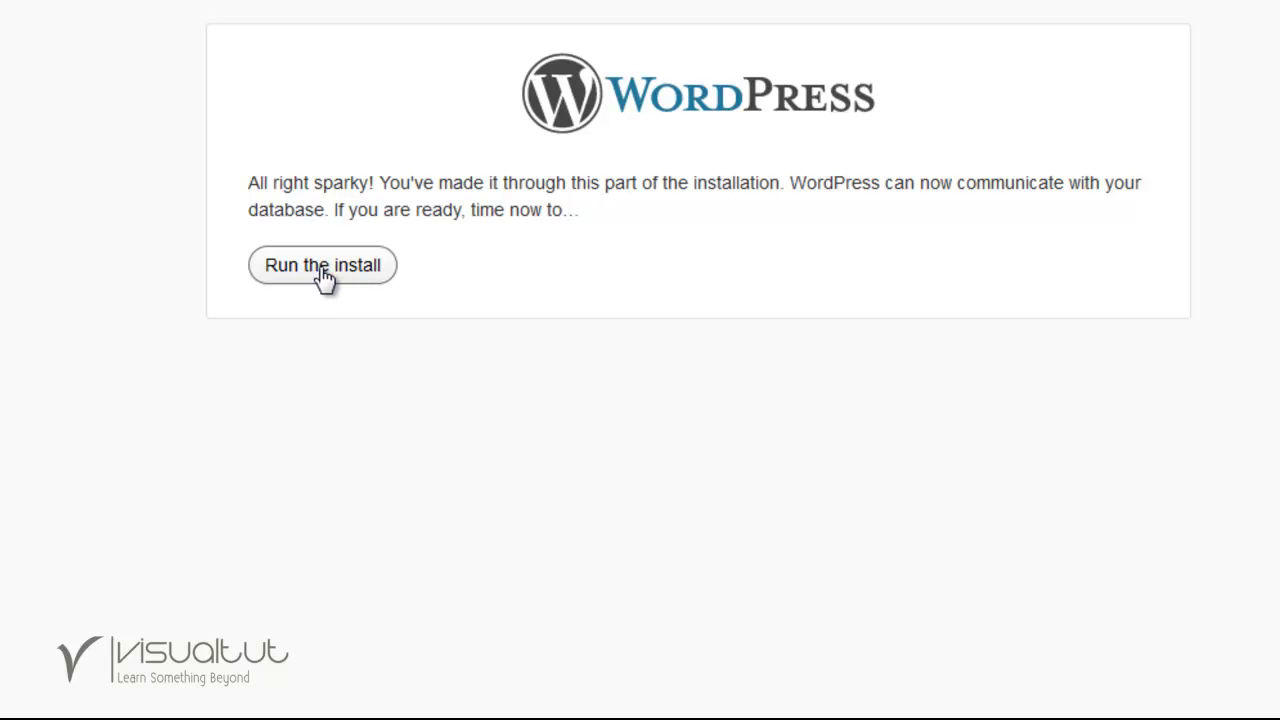
Start the WordPress install and enter the site title 'Pixcel Works', keeping username admin.
{"action": "left_click", "coordinate": [322, 274]}
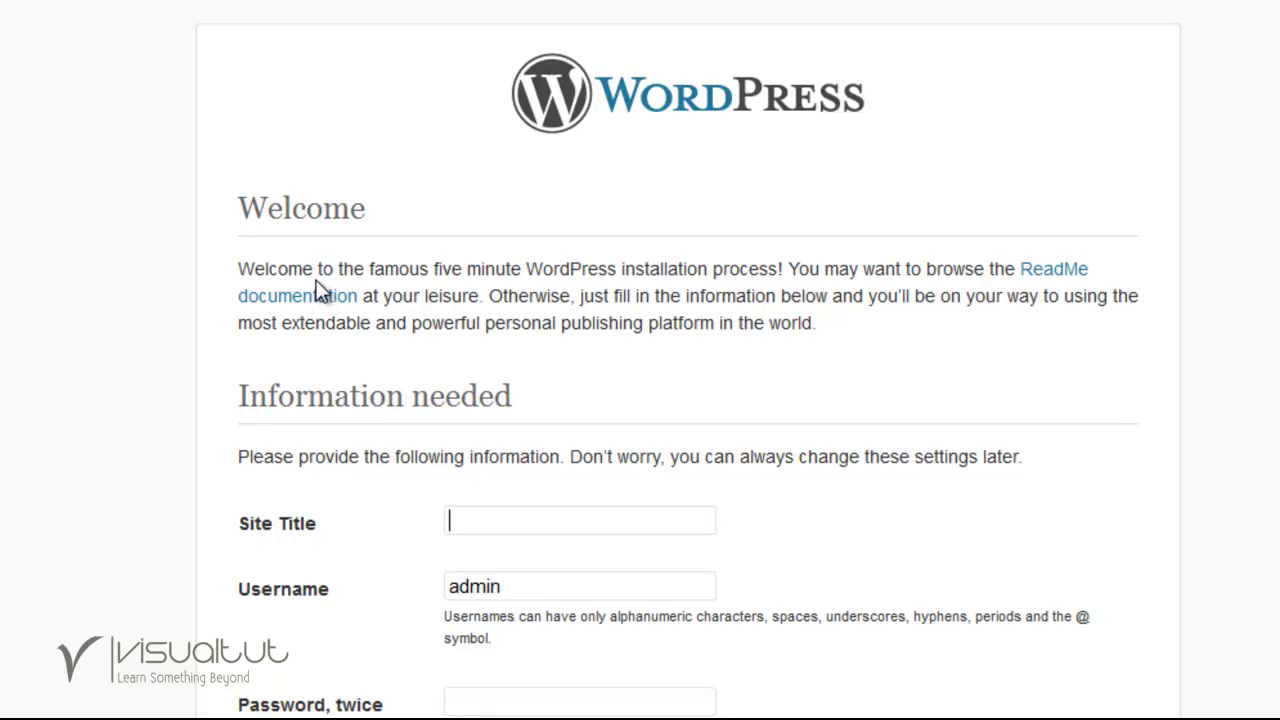
{"action": "scroll", "coordinate": [320, 285], "scroll_direction": "down", "scroll_amount": 3}
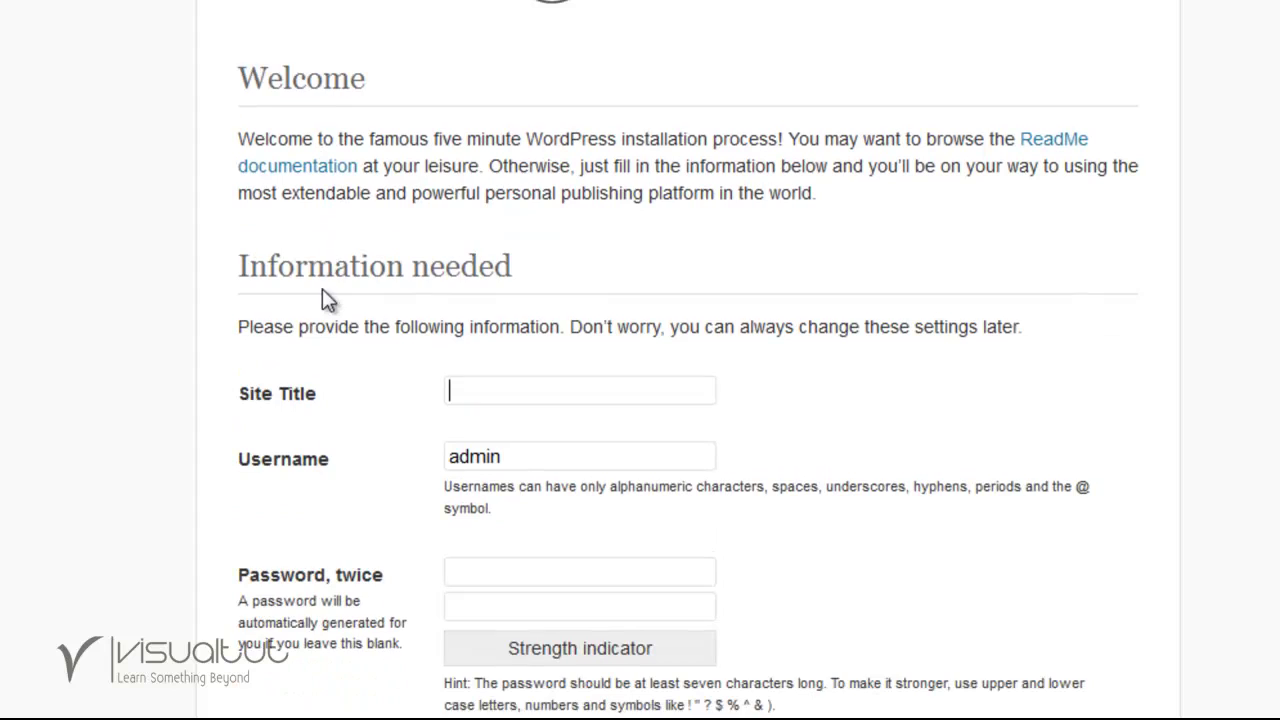
{"action": "scroll", "coordinate": [322, 289], "scroll_direction": "down", "scroll_amount": 3}
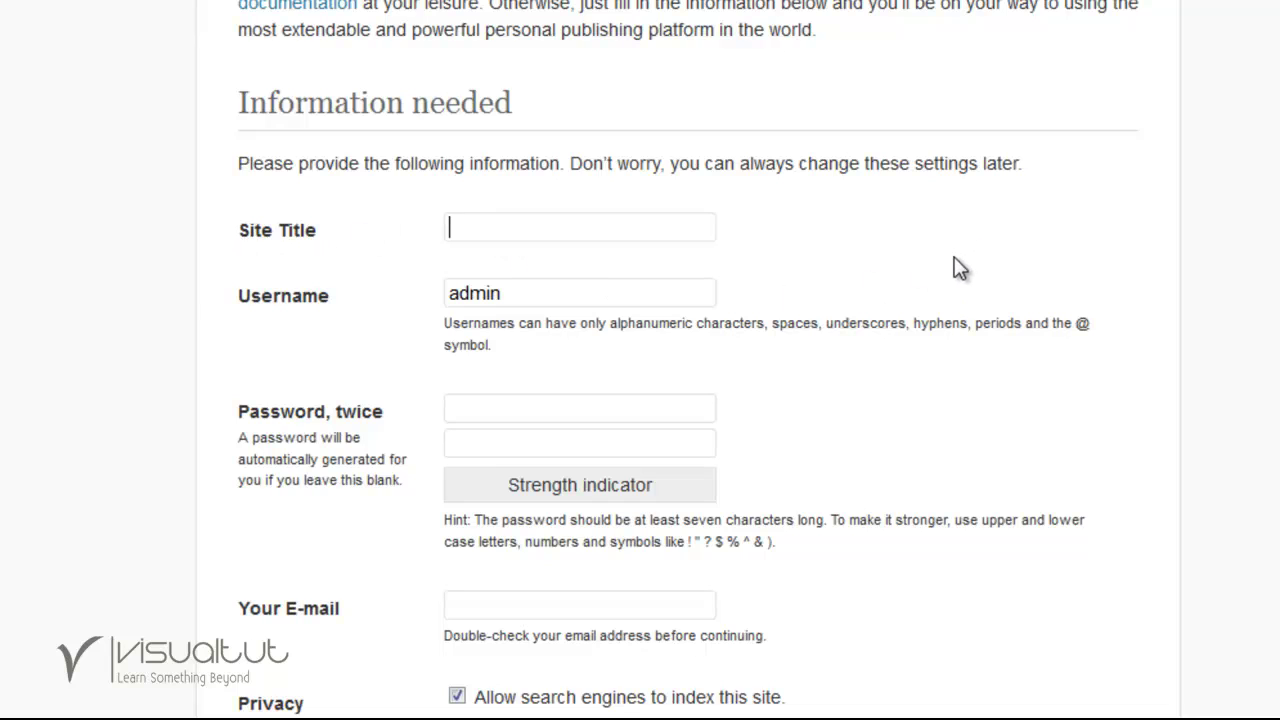
{"action": "type", "text": "Pix"}
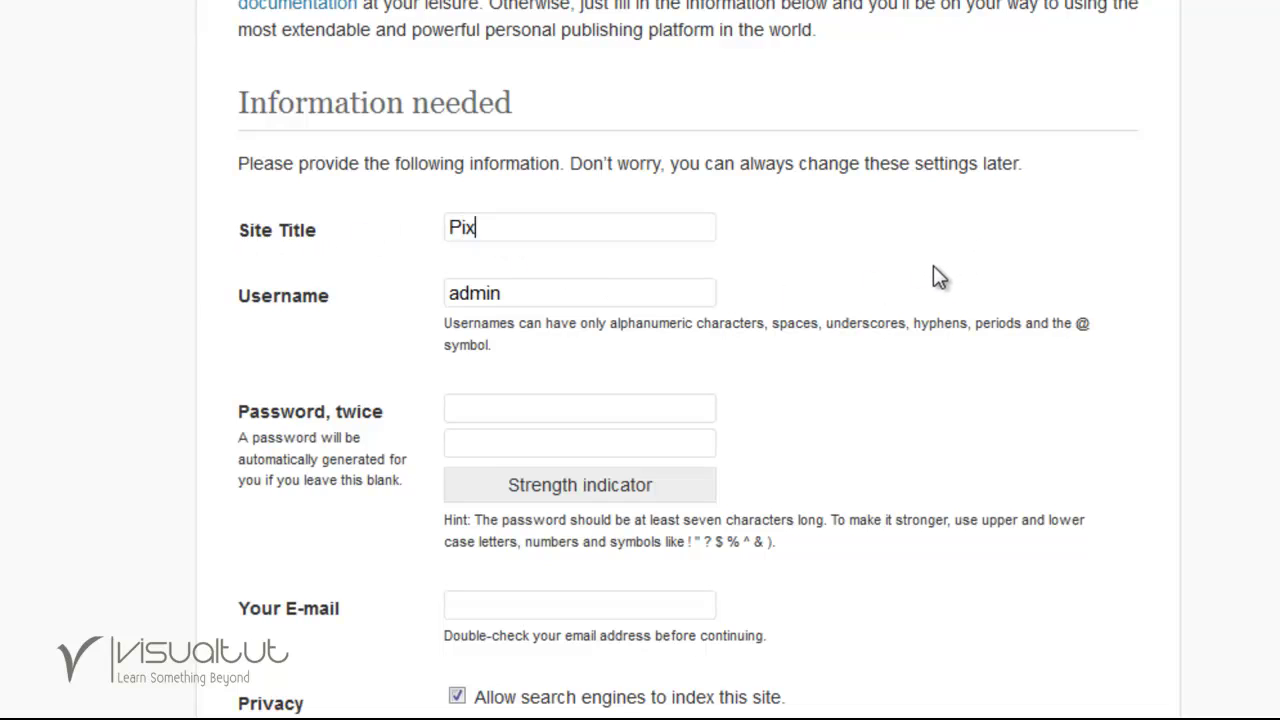
{"action": "type", "text": "cel Works"}
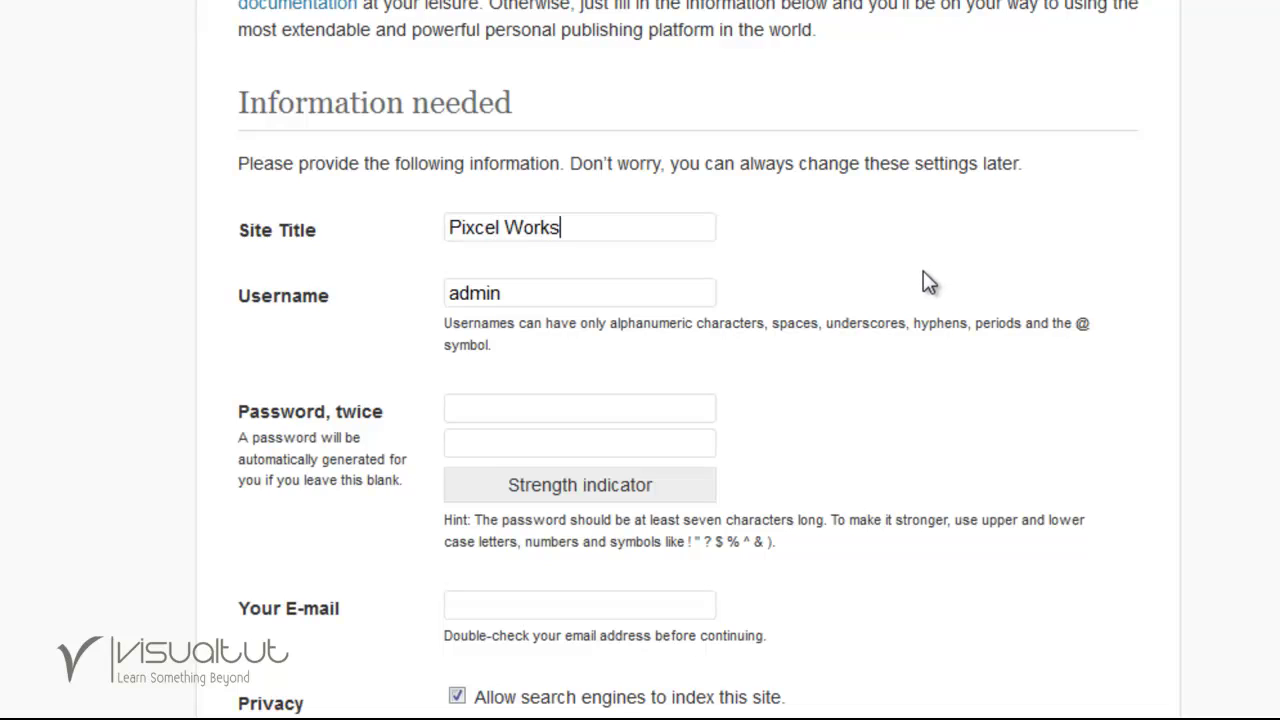
{"action": "key", "text": "Tab"}
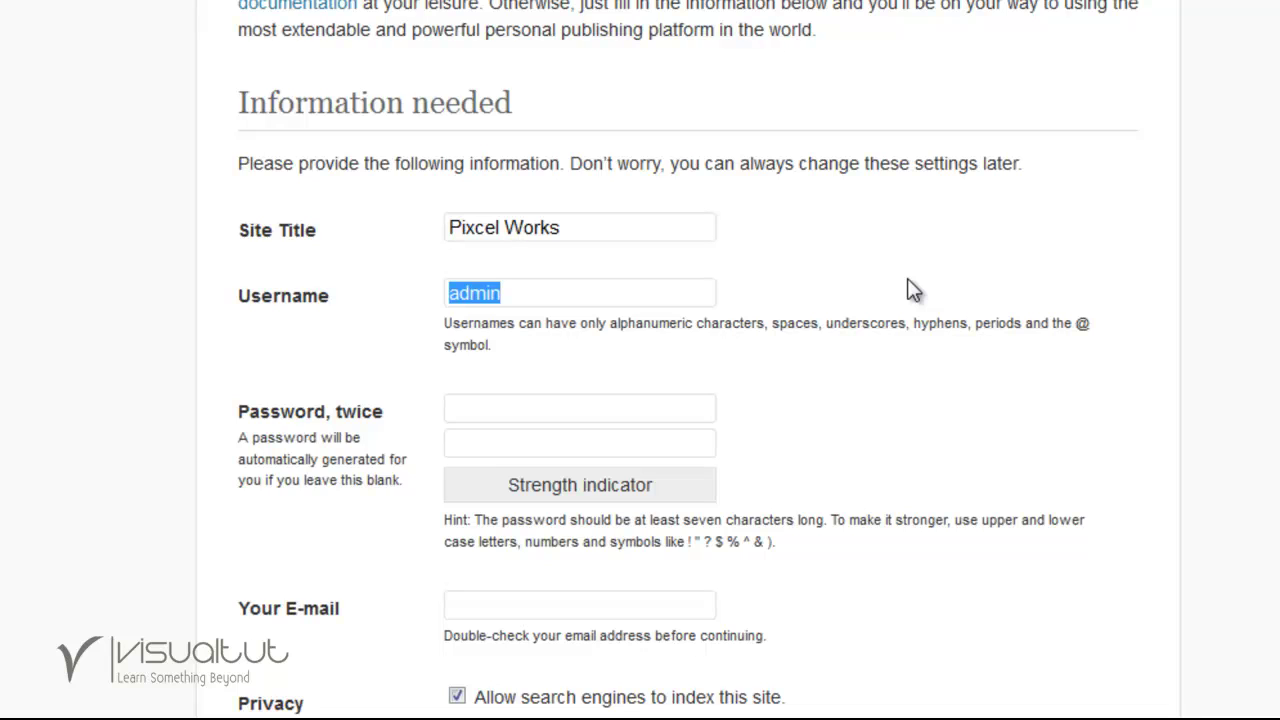
Enter the admin password twice, fill in the admin e-mail, and turn off search-engine indexing.
{"action": "key", "text": "Tab"}
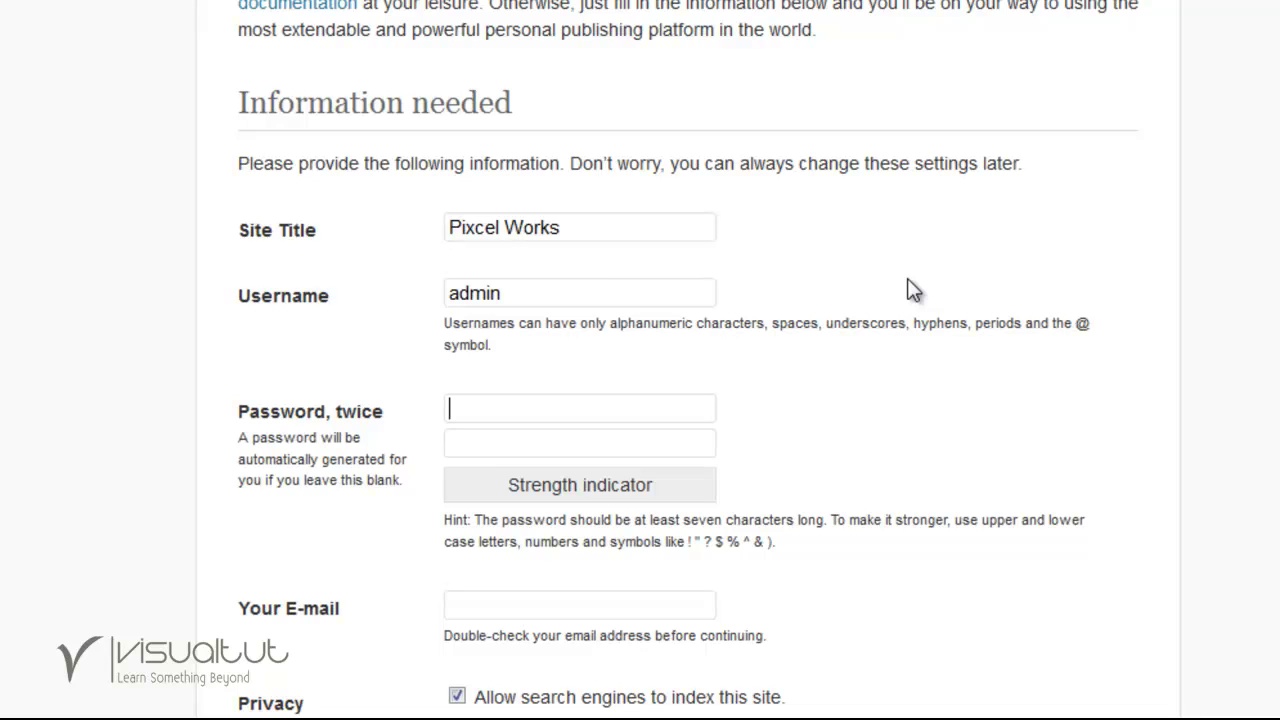
{"action": "type", "text": "12345"}
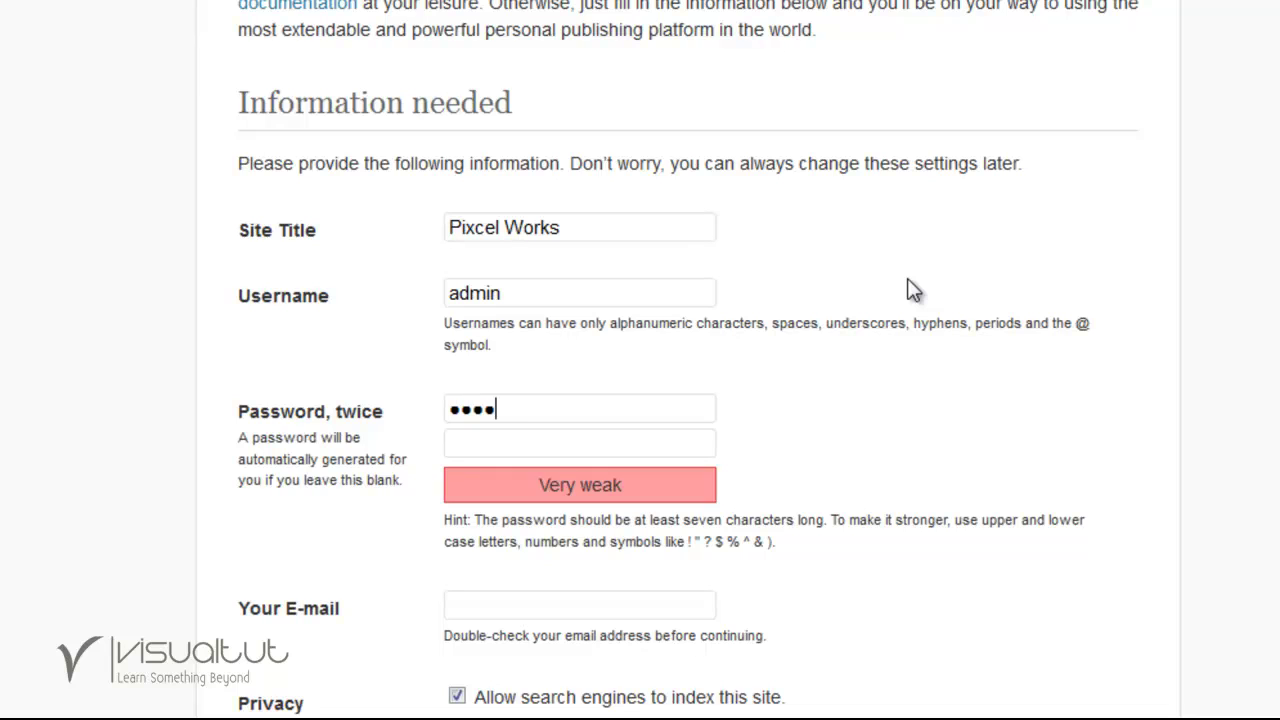
{"action": "key", "text": "Tab"}
{"action": "type", "text": "12345"}
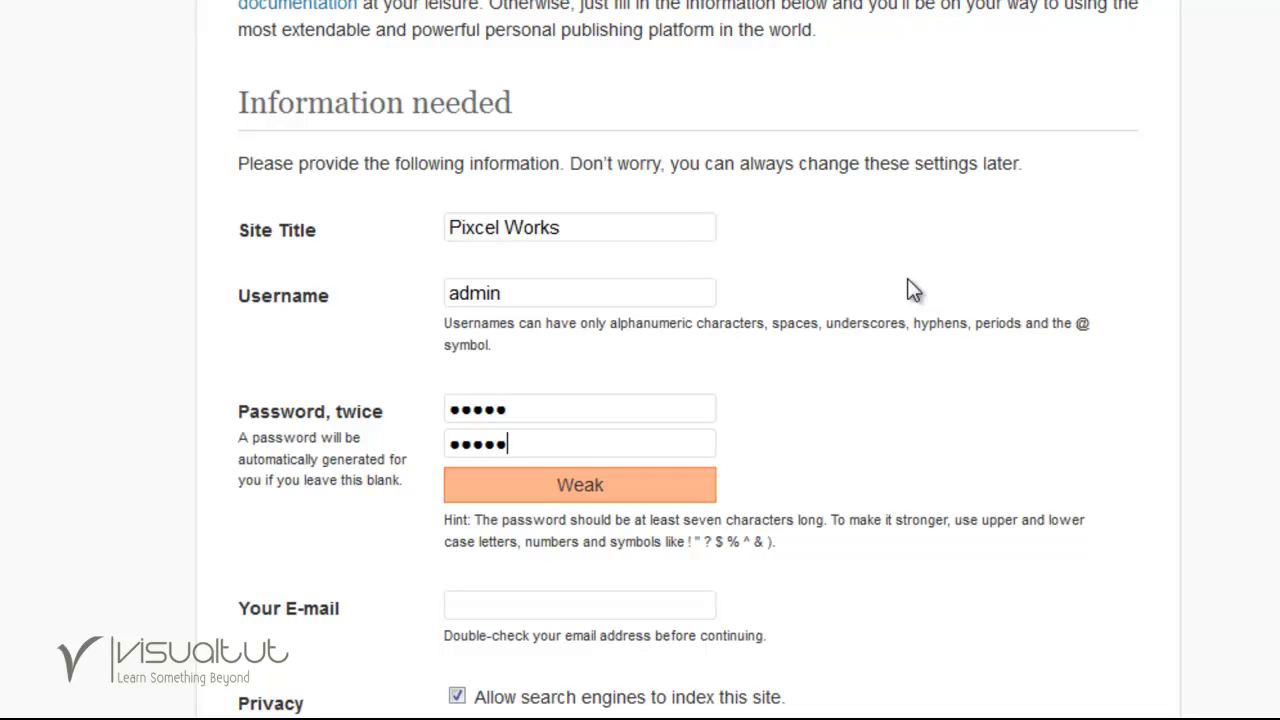
{"action": "left_click", "coordinate": [577, 606]}
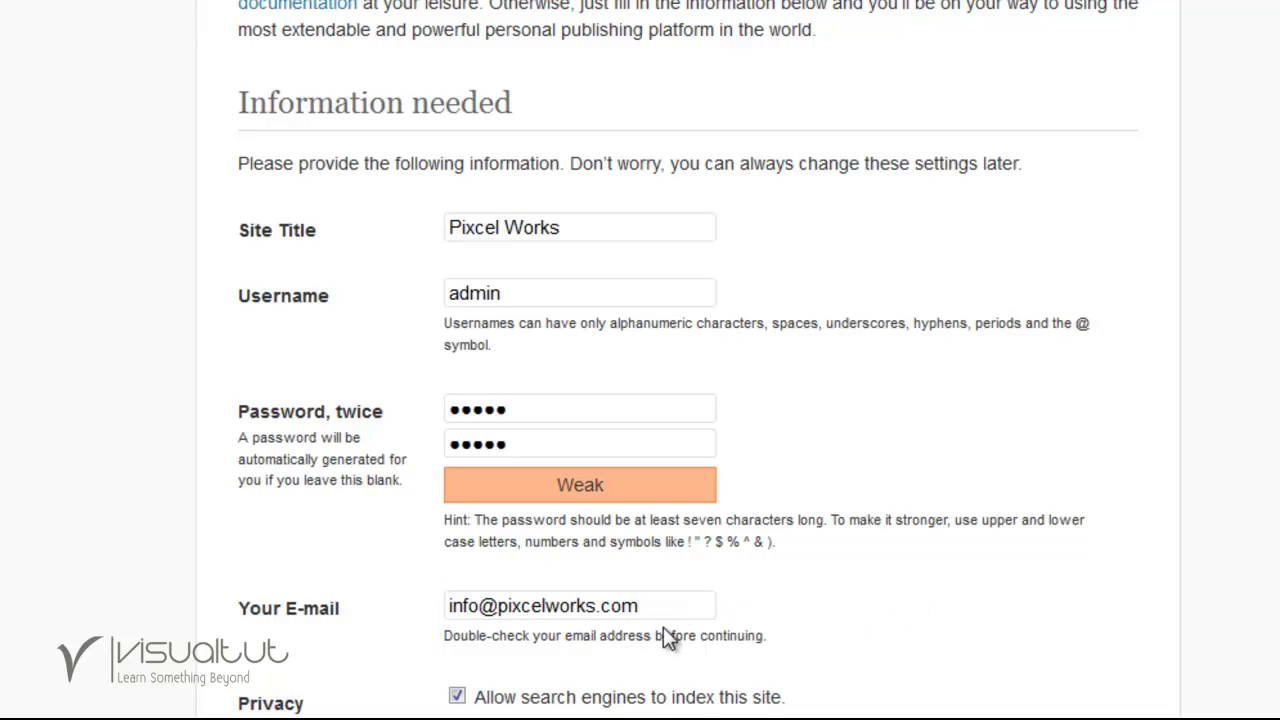
{"action": "scroll", "coordinate": [663, 634], "scroll_direction": "down", "scroll_amount": 3}
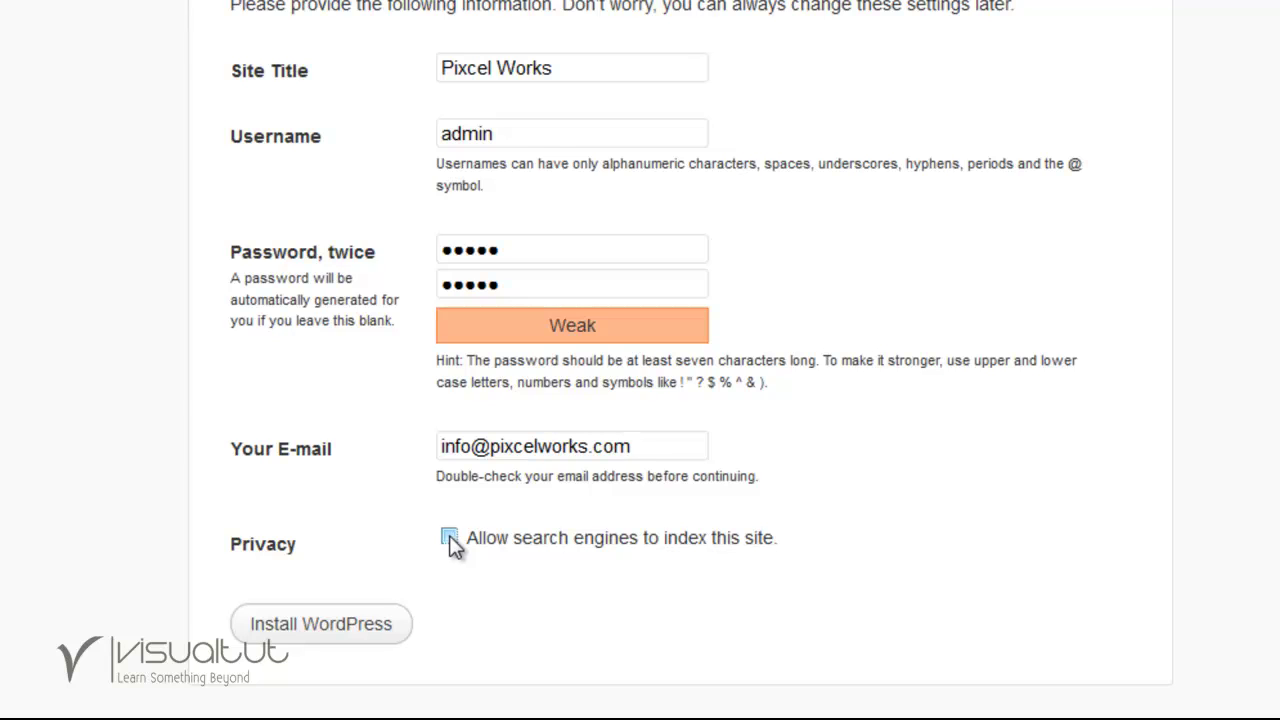
{"action": "left_click", "coordinate": [449, 539]}
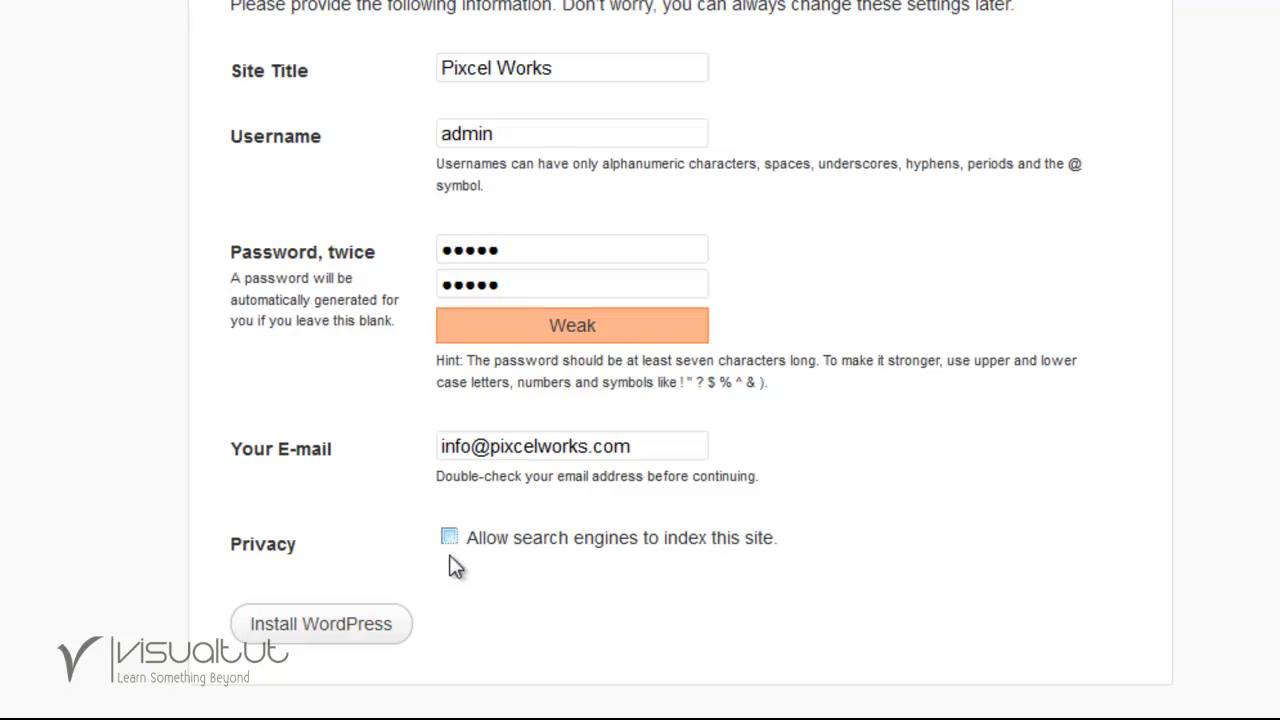
Run Install WordPress, dismiss Firefox's remember-password prompt, and go to the Log In page.
{"action": "left_click", "coordinate": [300, 628]}
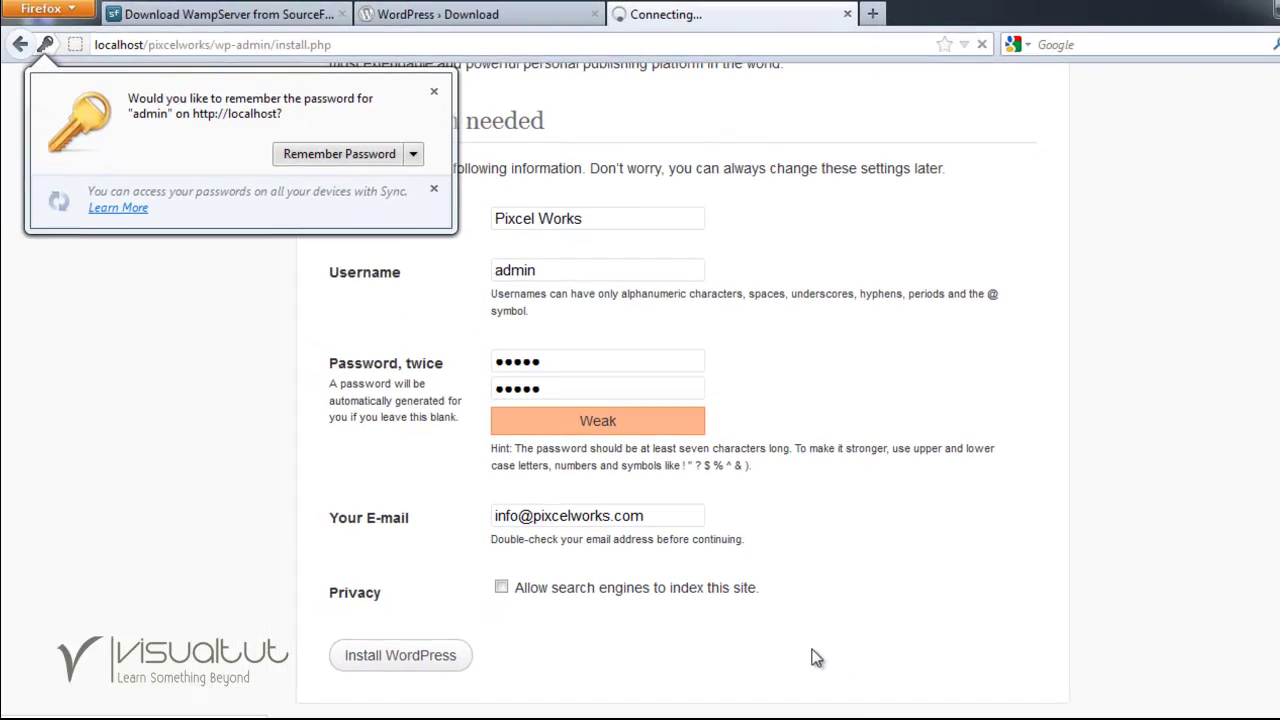
{"action": "left_click", "coordinate": [434, 91]}
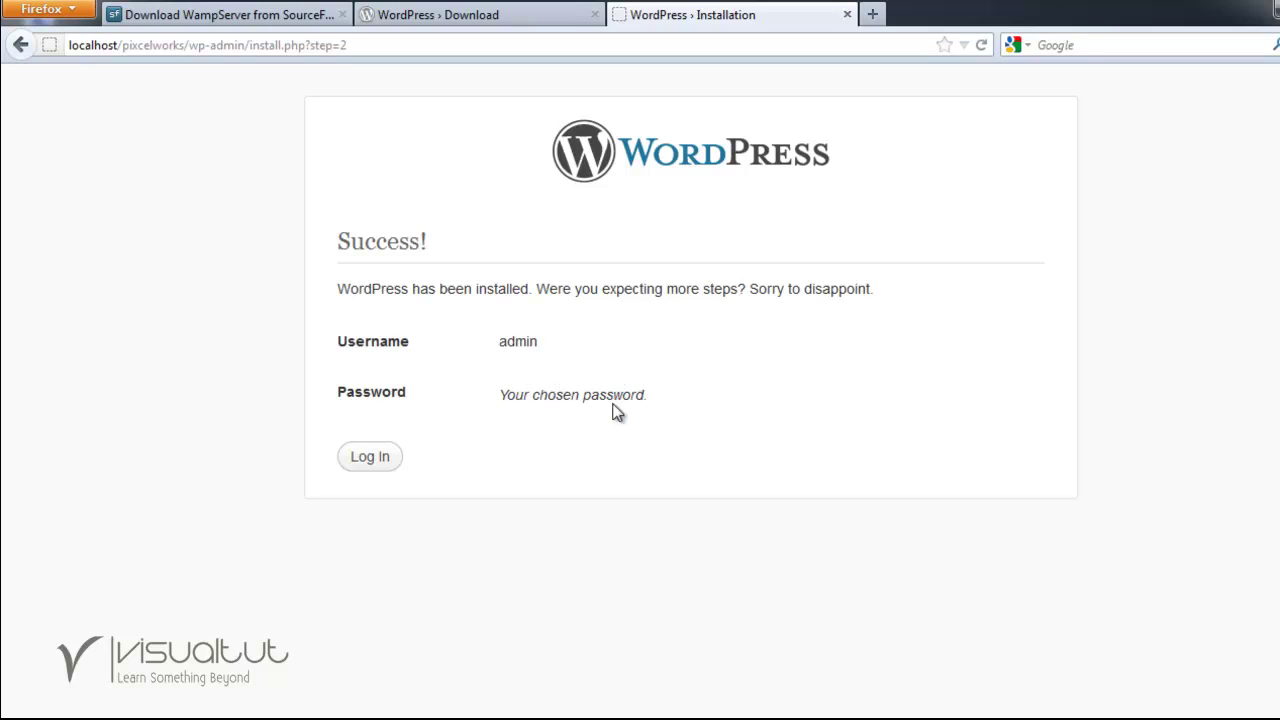
{"action": "left_click", "coordinate": [382, 462]}
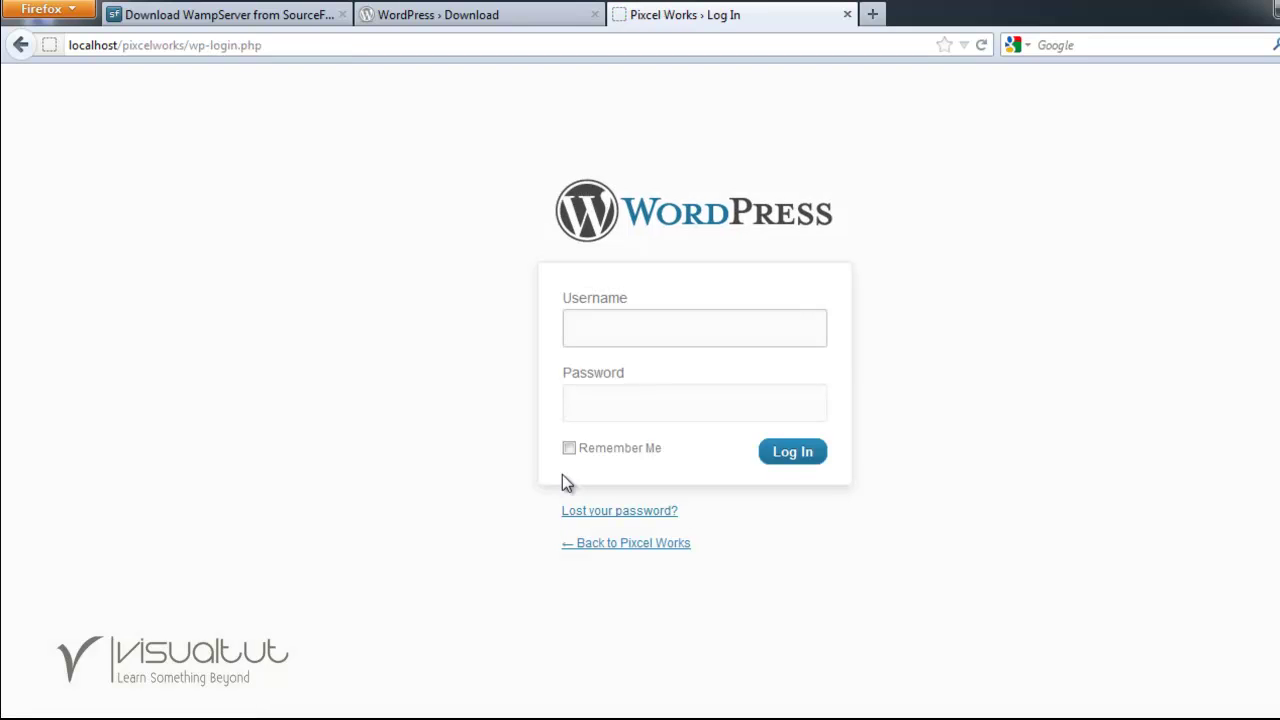